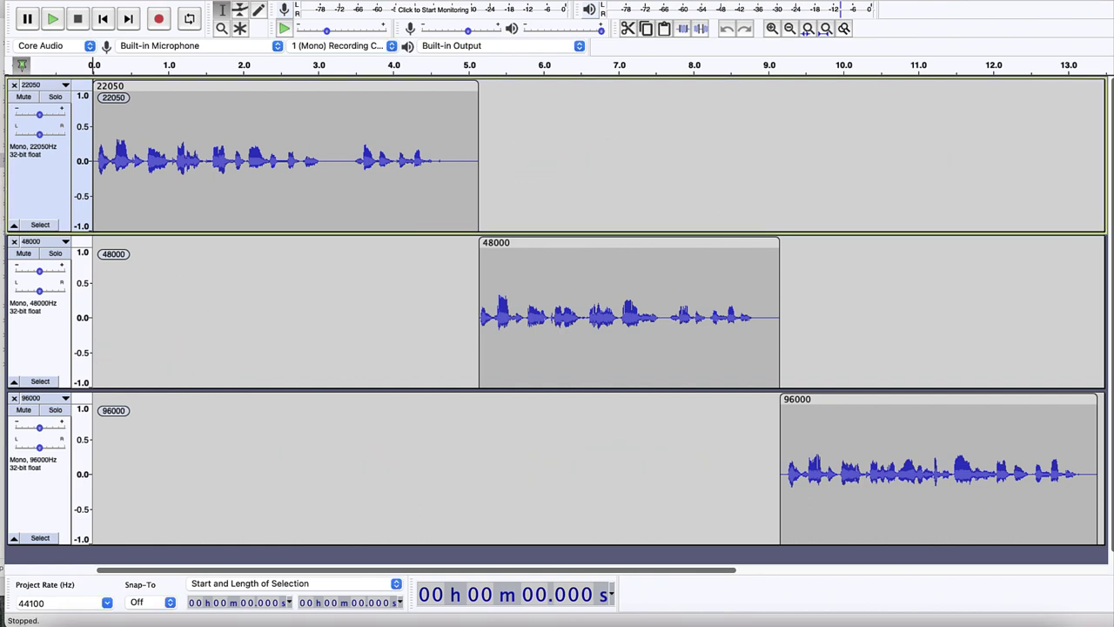
# Step: Play back the three tracks recorded at different sample rates, and return the playhead to the start
pyautogui.press('space')
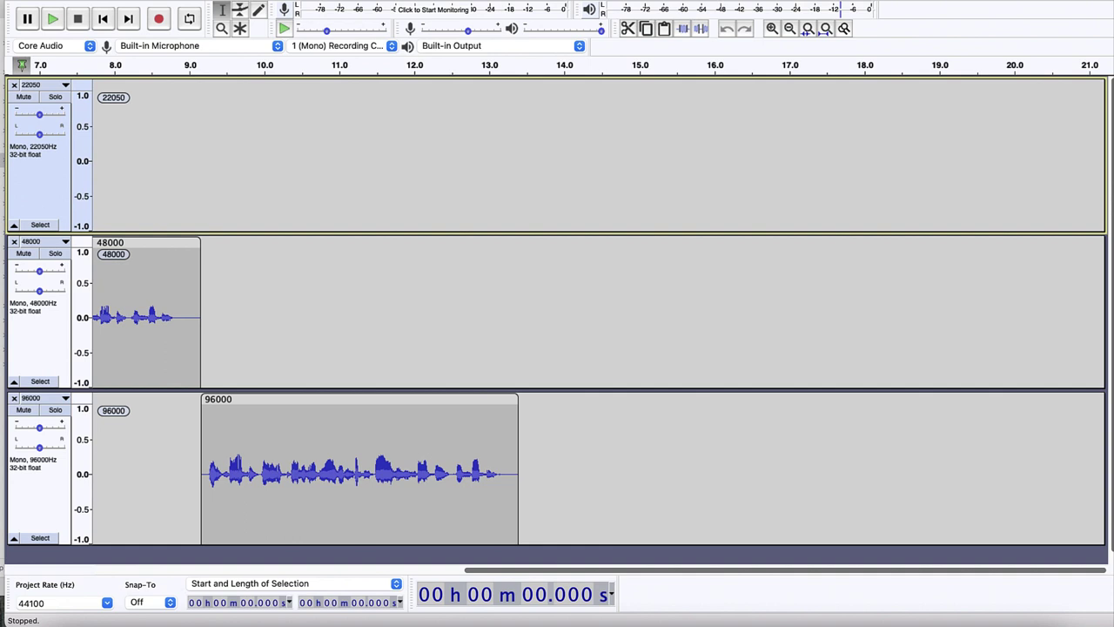
pyautogui.click(102, 19)
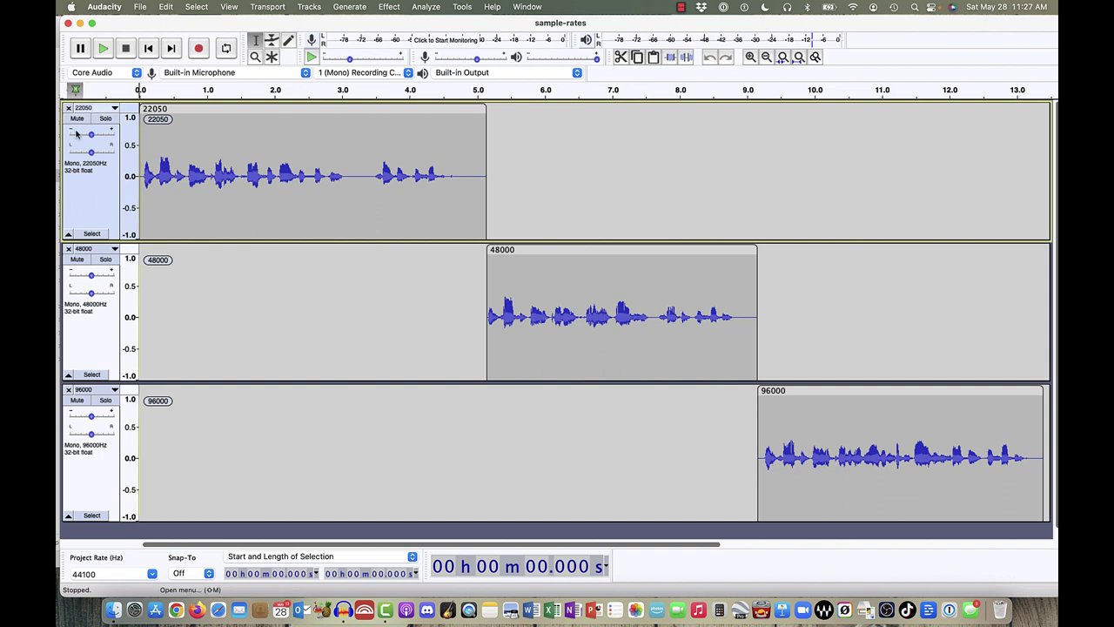
# Step: Switch to Finder and view the file details of sample-rates-22050.wav and sample-rates-44100.wav
pyautogui.click(113, 614)
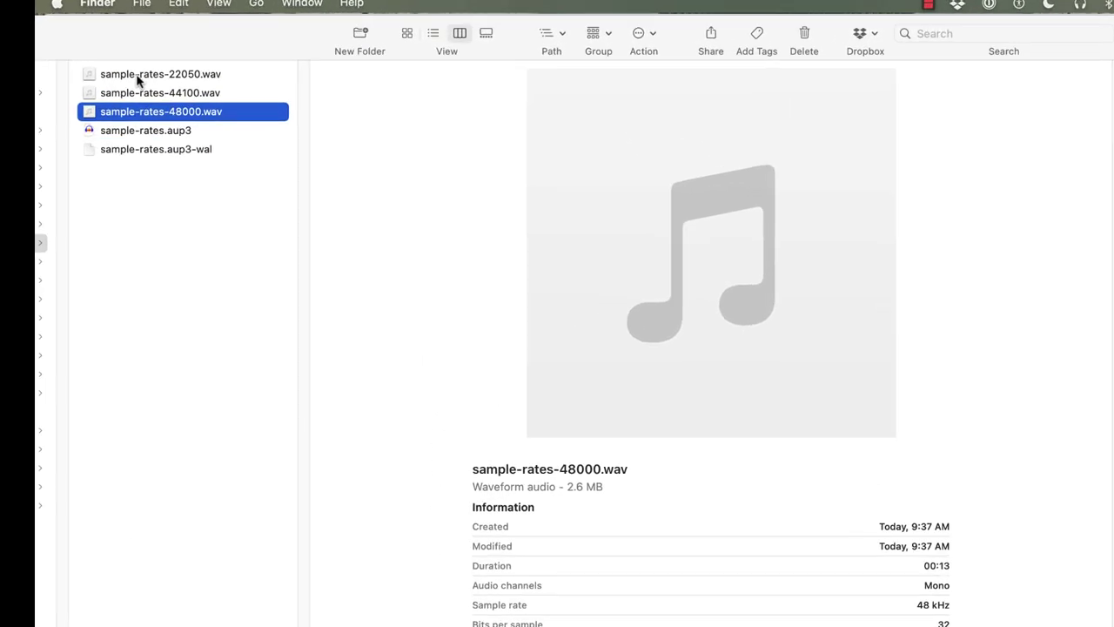
pyautogui.click(138, 77)
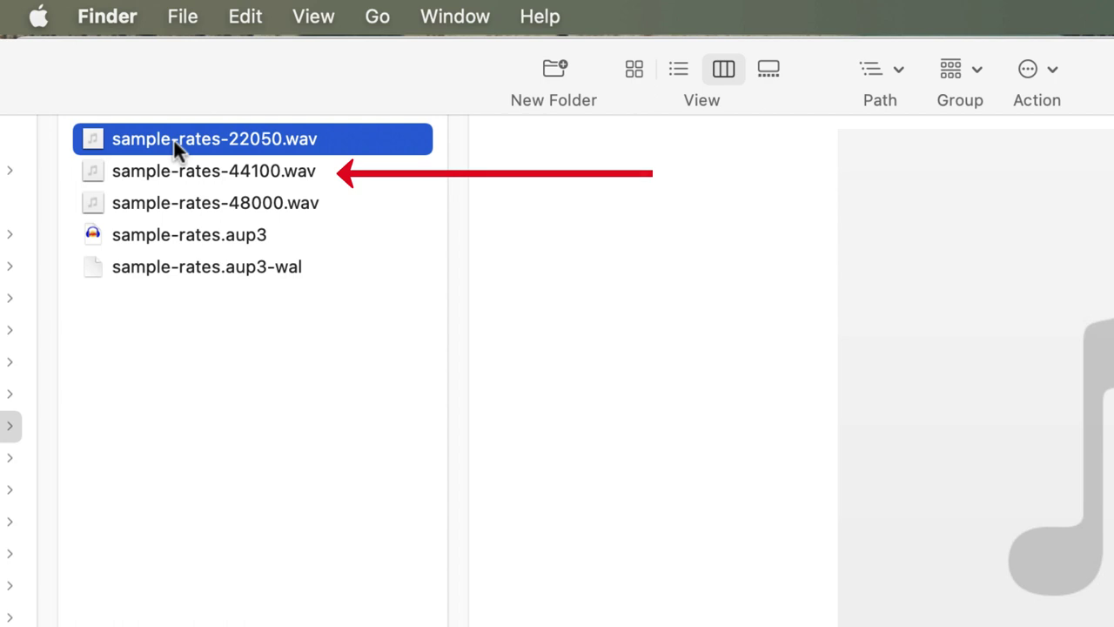
pyautogui.click(178, 170)
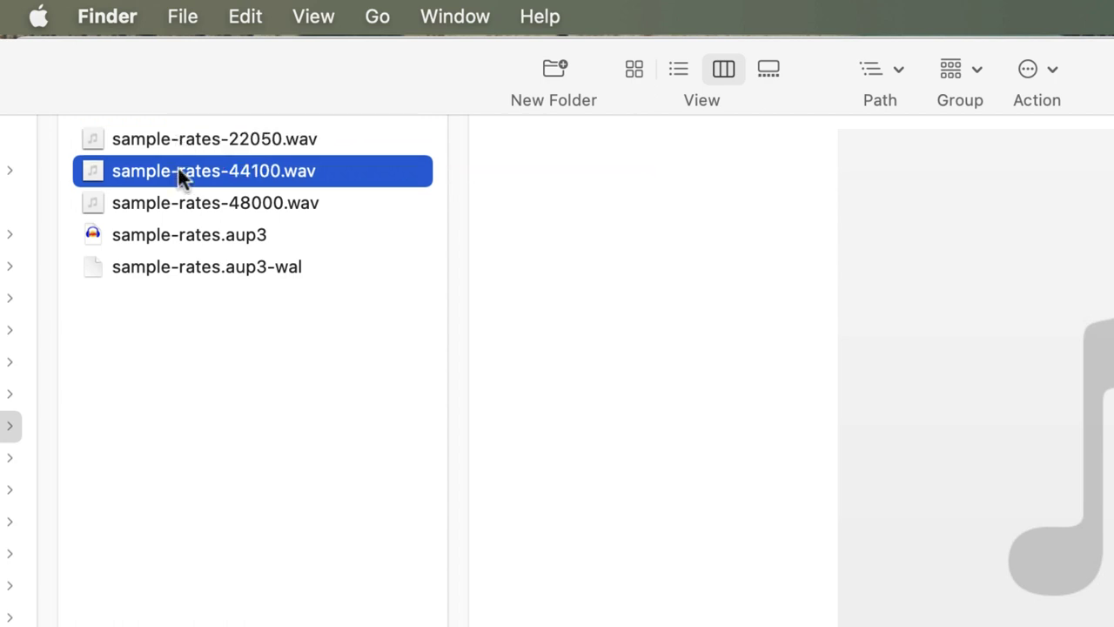
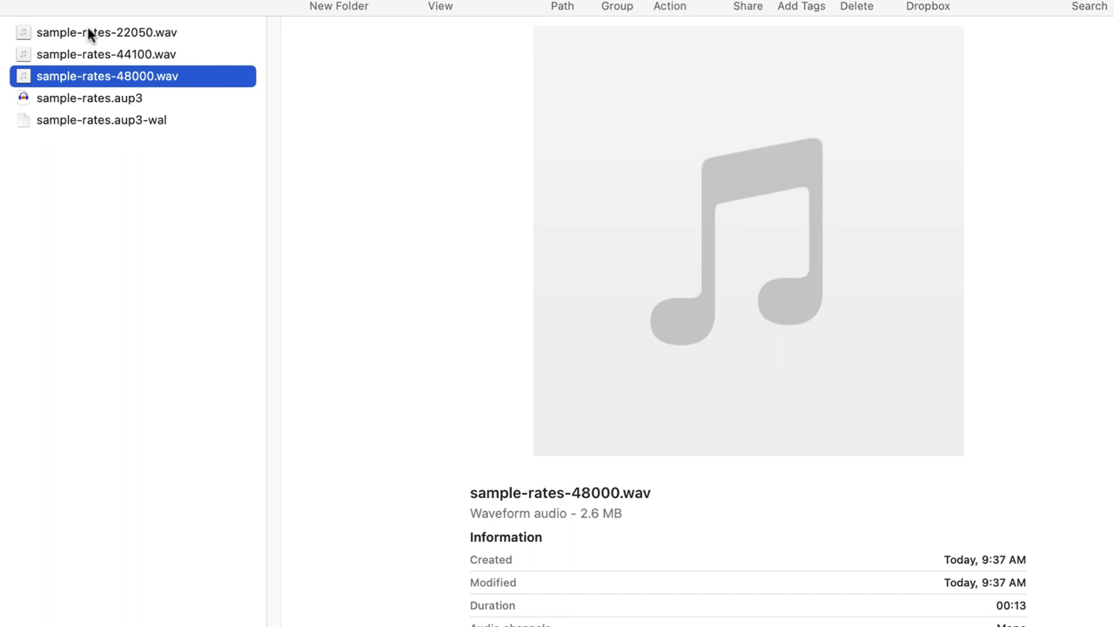
# Step: Play the audio preview of sample-rates-22050.wav
pyautogui.click(90, 34)
pyautogui.moveTo(776, 199)
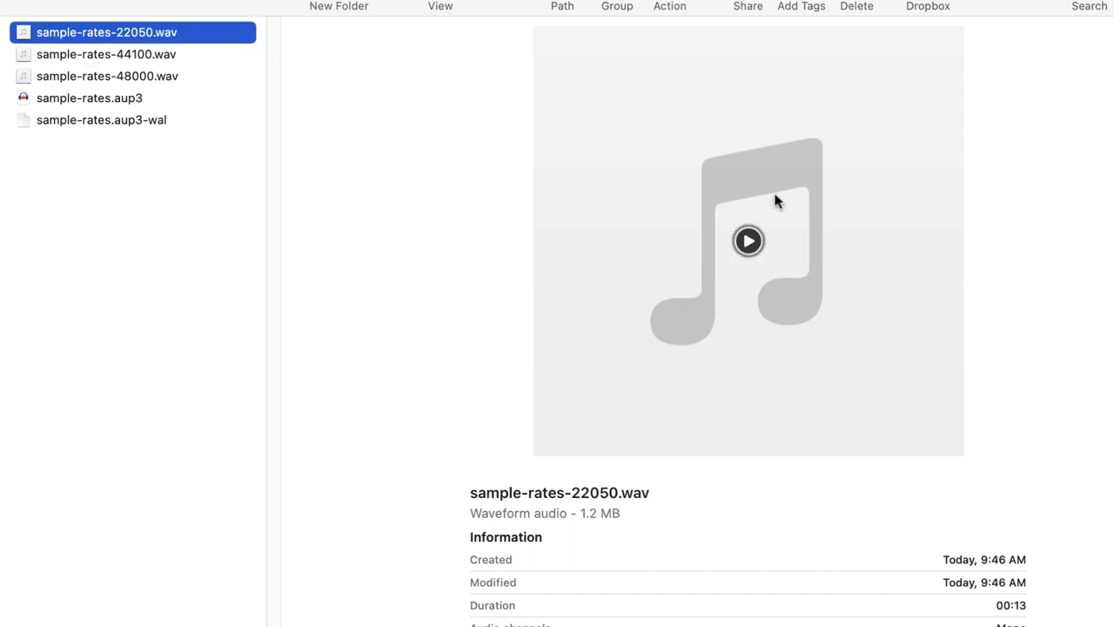
pyautogui.click(748, 241)
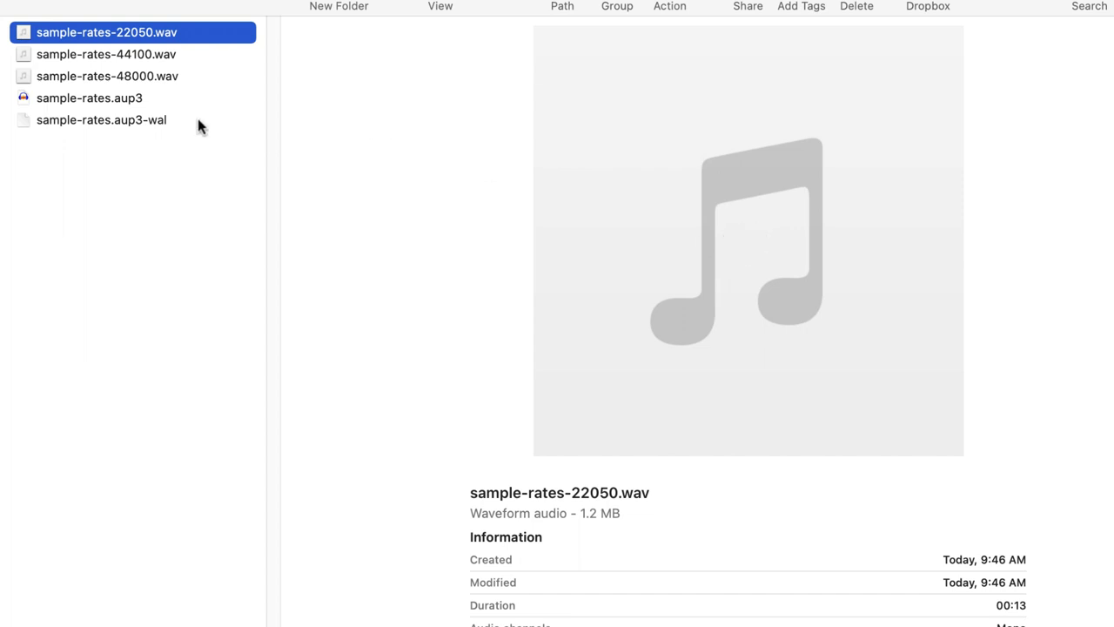
# Step: Play the audio previews of sample-rates-44100.wav and sample-rates-48000.wav one after the other
pyautogui.click(132, 55)
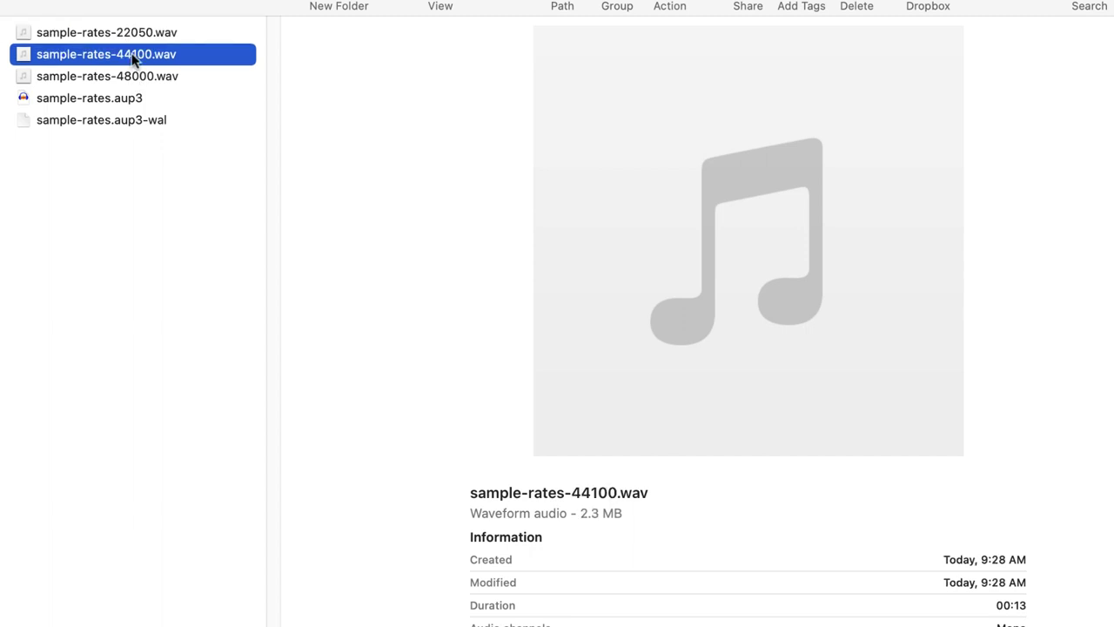
pyautogui.moveTo(532, 87)
pyautogui.click(749, 242)
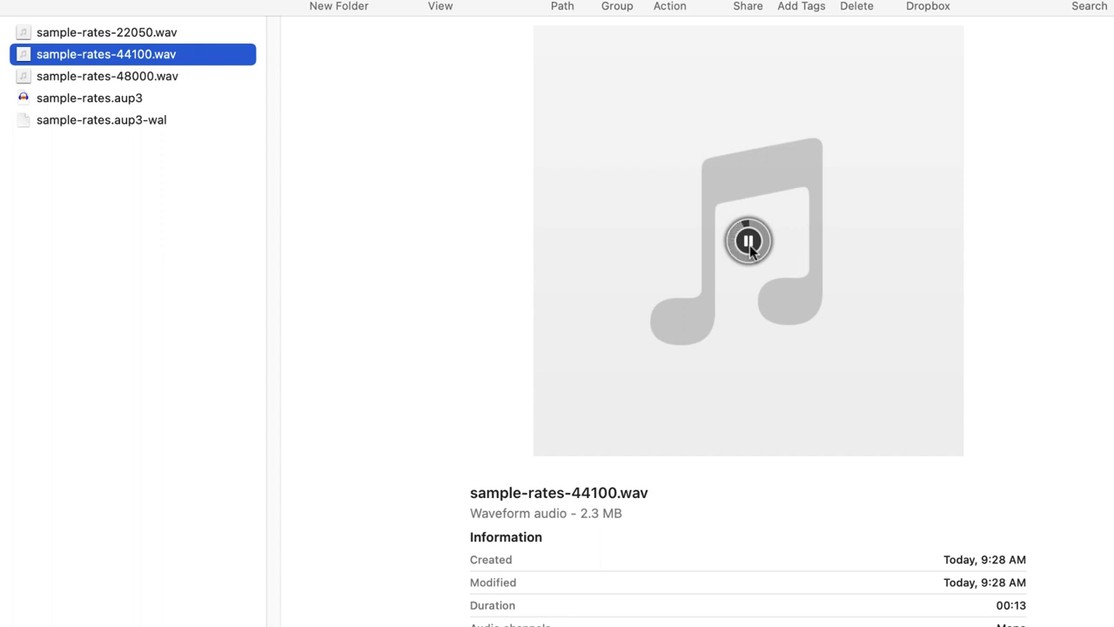
pyautogui.click(748, 243)
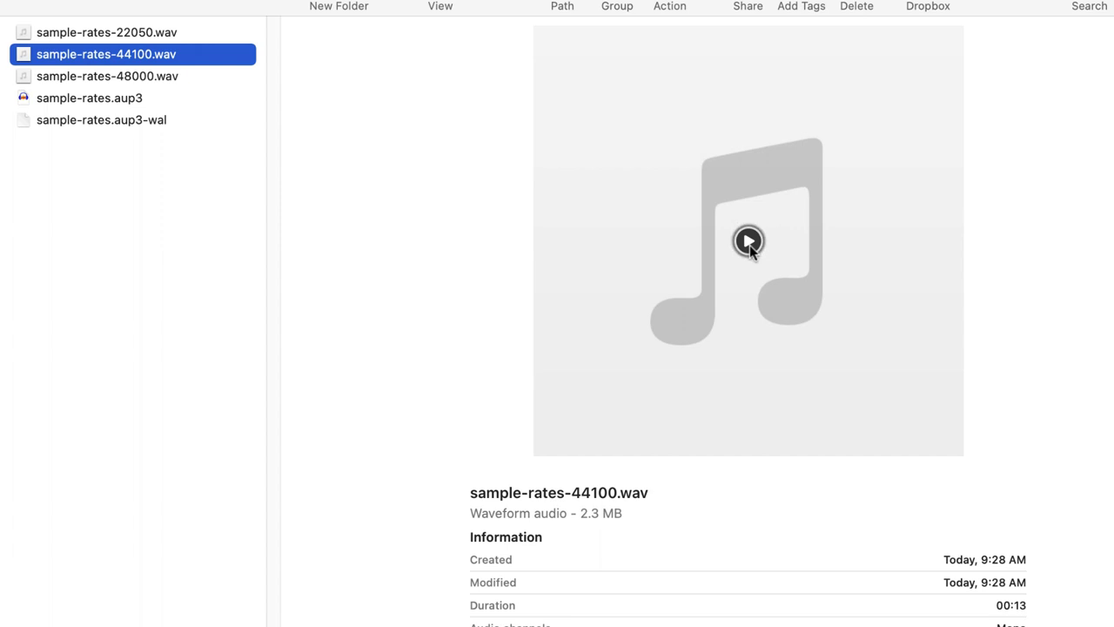
pyautogui.click(139, 81)
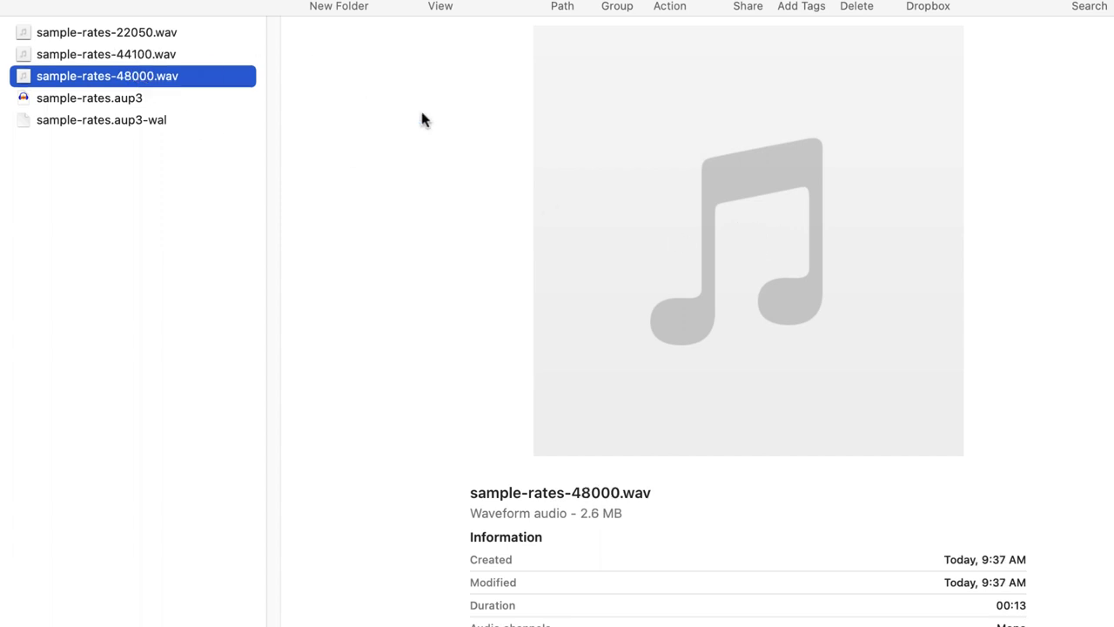
pyautogui.click(747, 242)
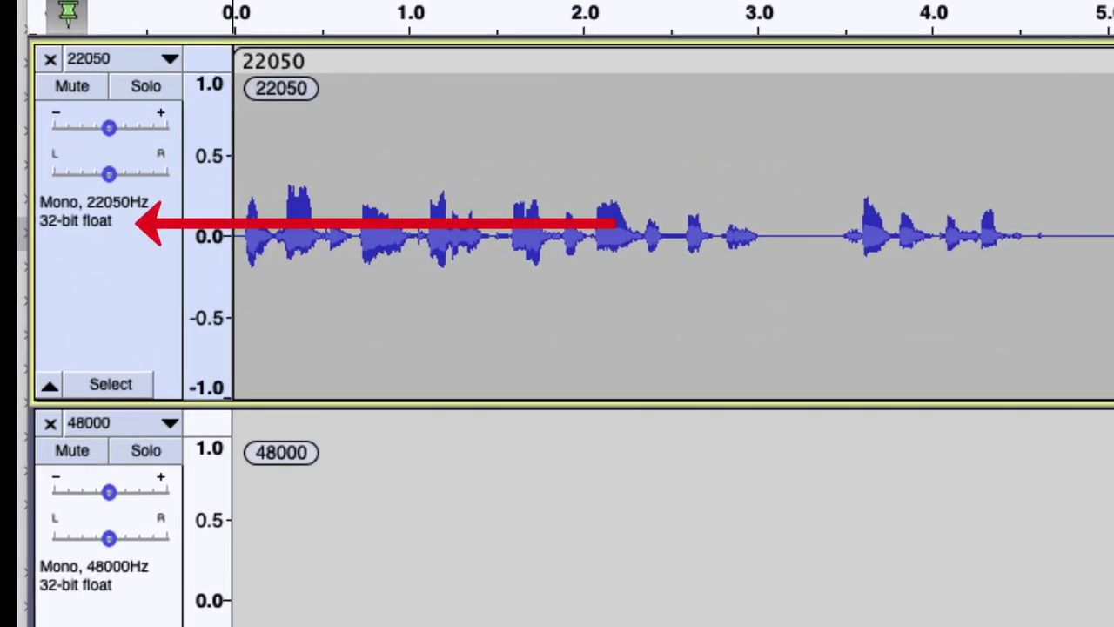
# Step: In Audacity, try changing the 22050 track's sample rate to 44100 Hz and listen to how it plays
pyautogui.rightClick(98, 214)
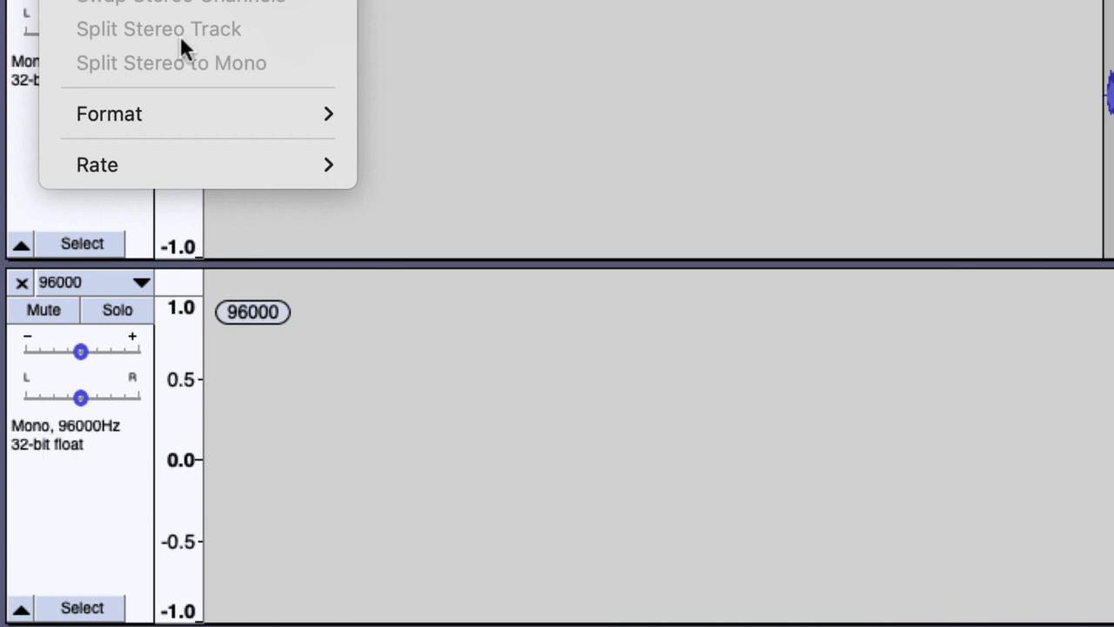
pyautogui.moveTo(186, 163)
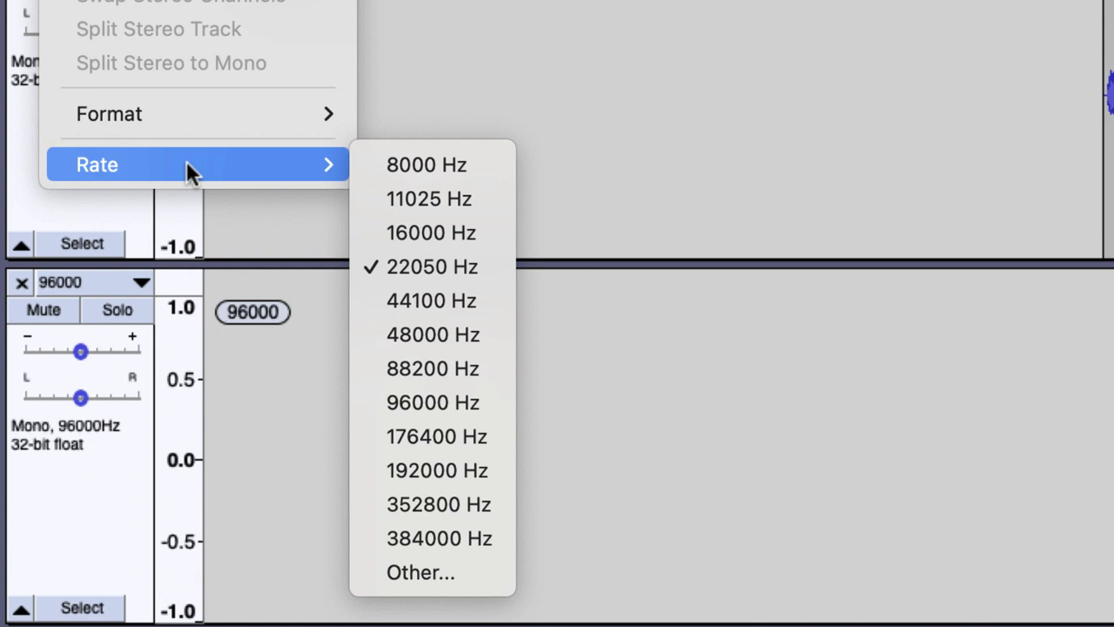
pyautogui.moveTo(188, 122)
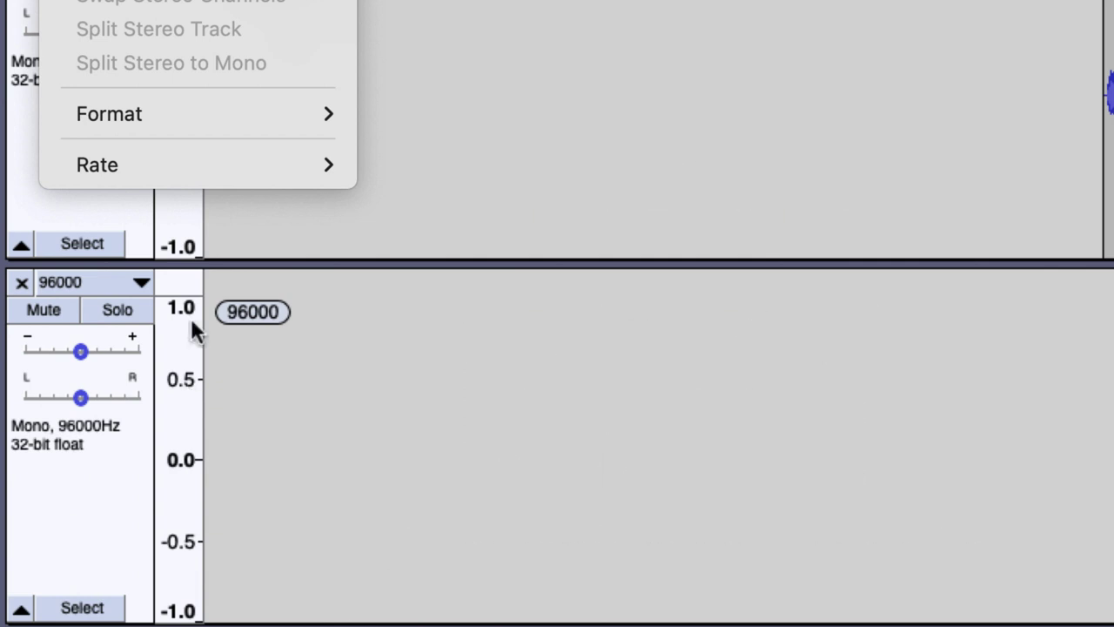
pyautogui.moveTo(183, 120)
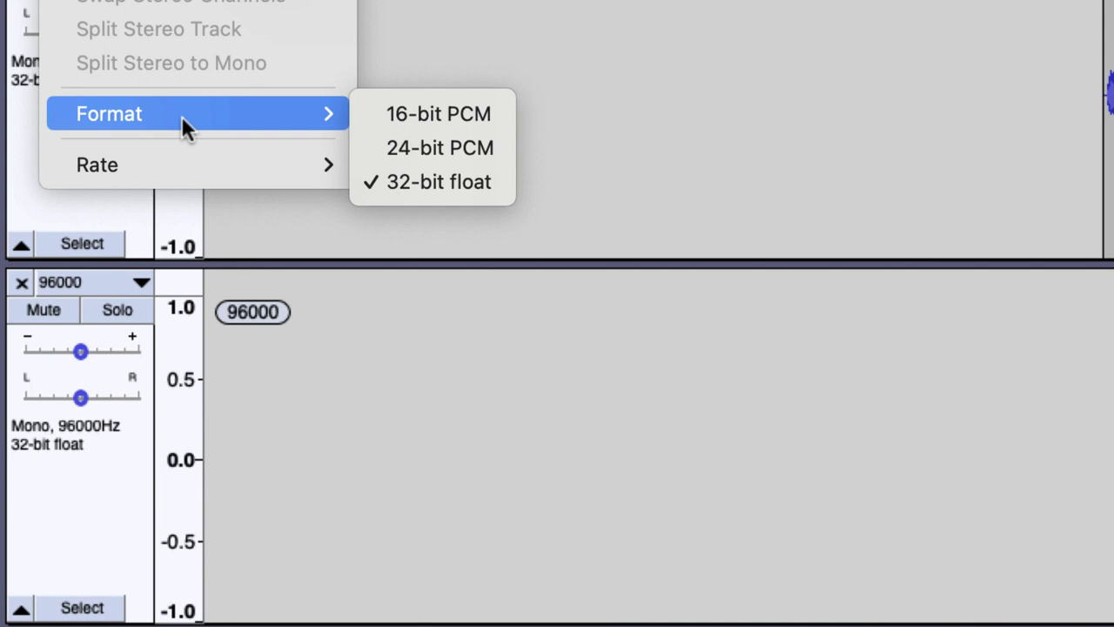
pyautogui.moveTo(170, 171)
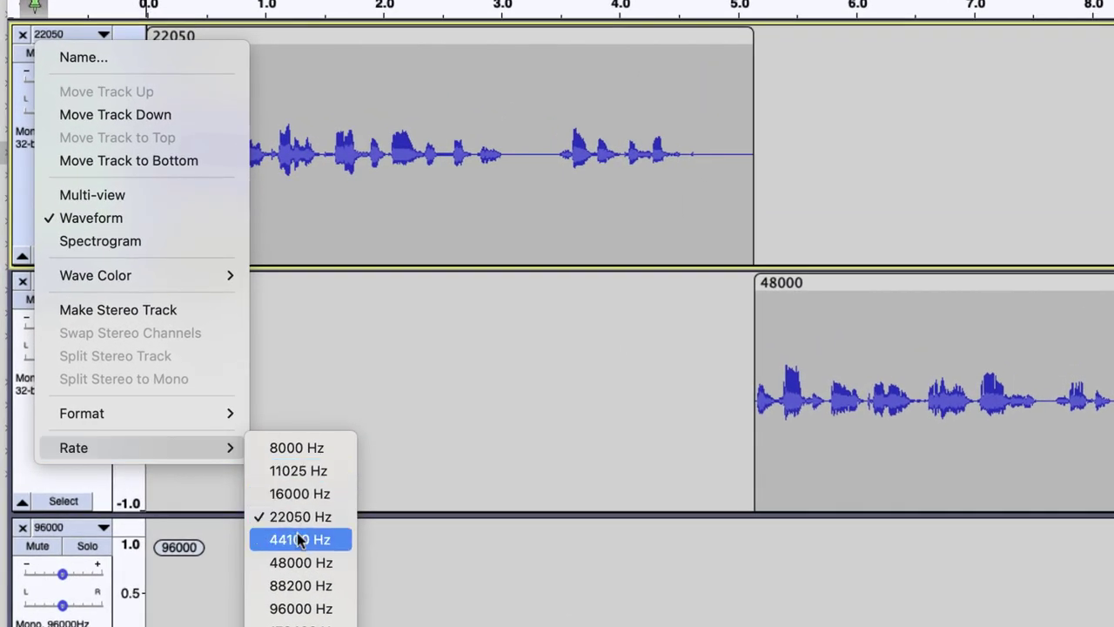
pyautogui.click(297, 538)
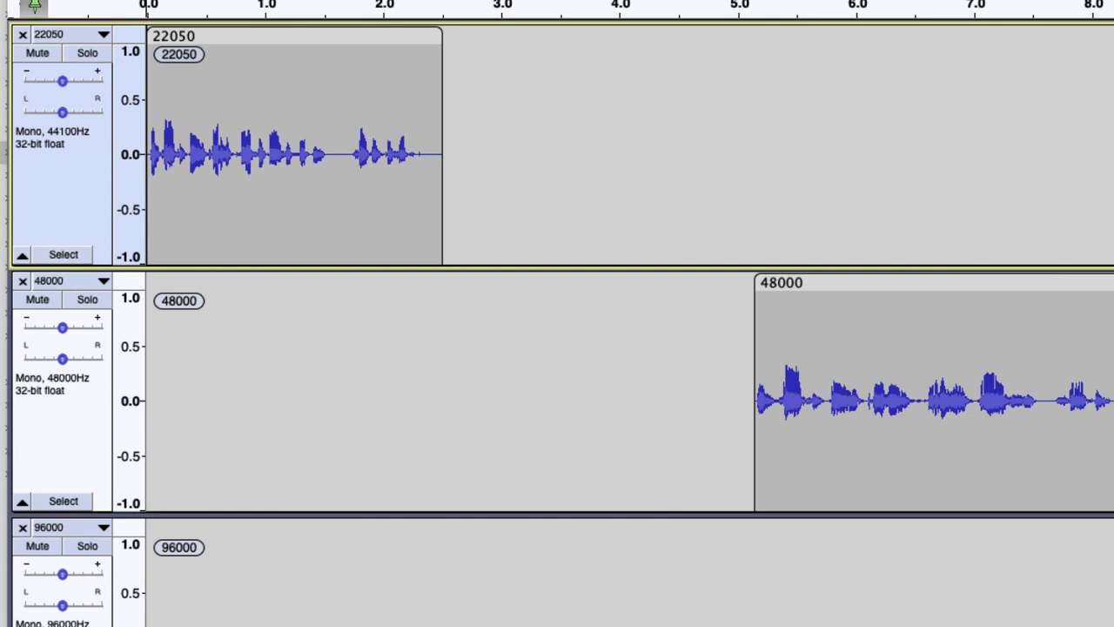
pyautogui.press('space')
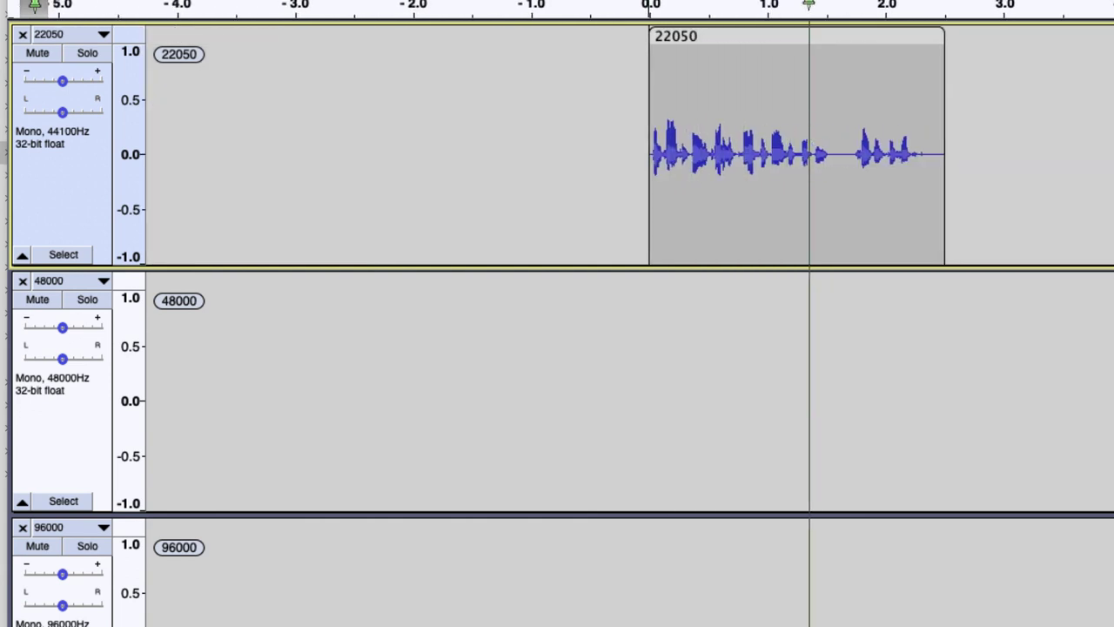
pyautogui.press('space')
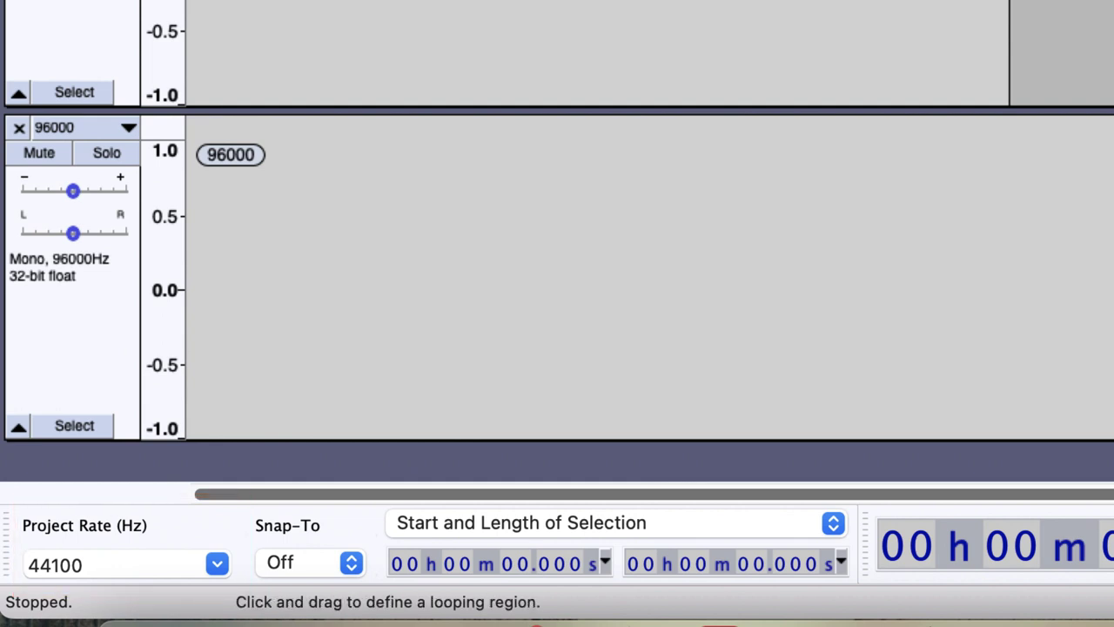
# Step: Check the available project rates and keep 44100 Hz selected
pyautogui.click(217, 563)
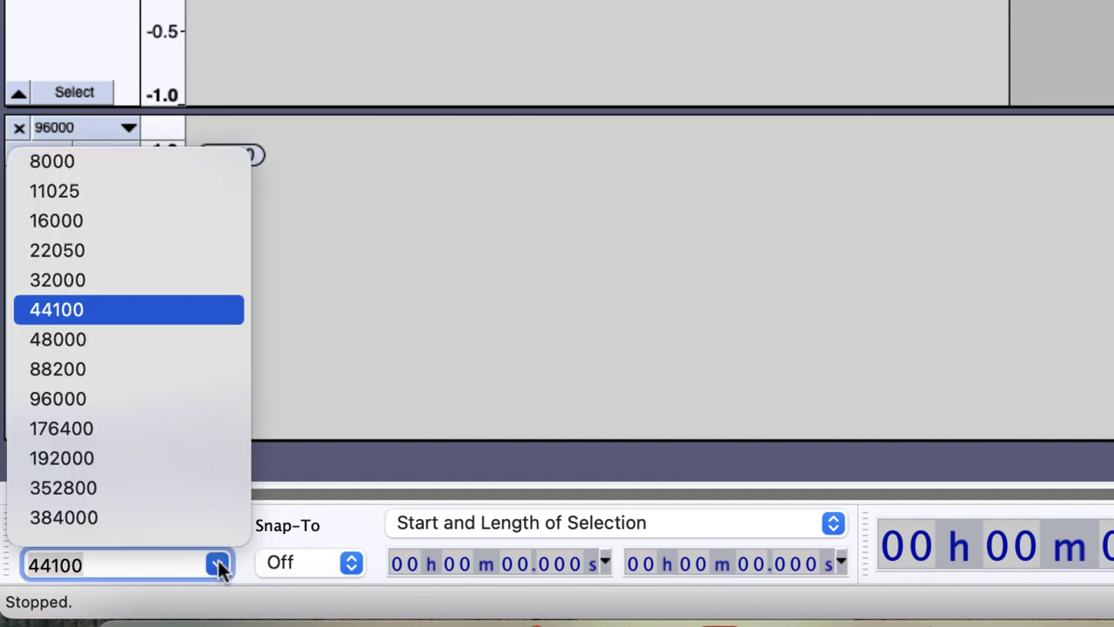
pyautogui.click(120, 309)
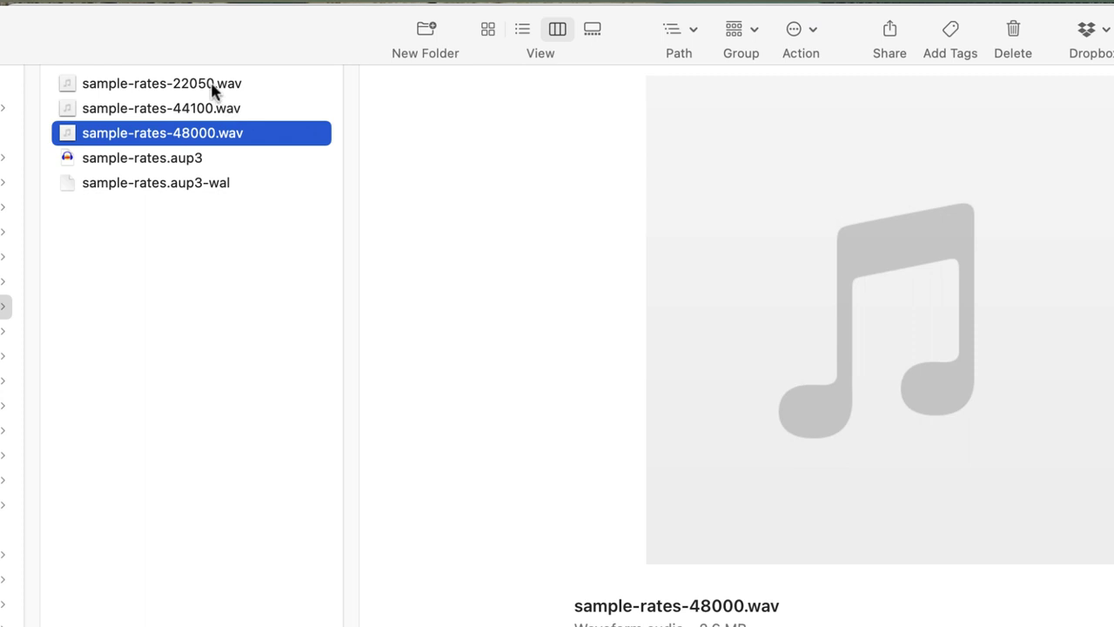
# Step: In Finder, compare the file details of the 22050, 44100 and 48000 WAV exports
pyautogui.click(212, 87)
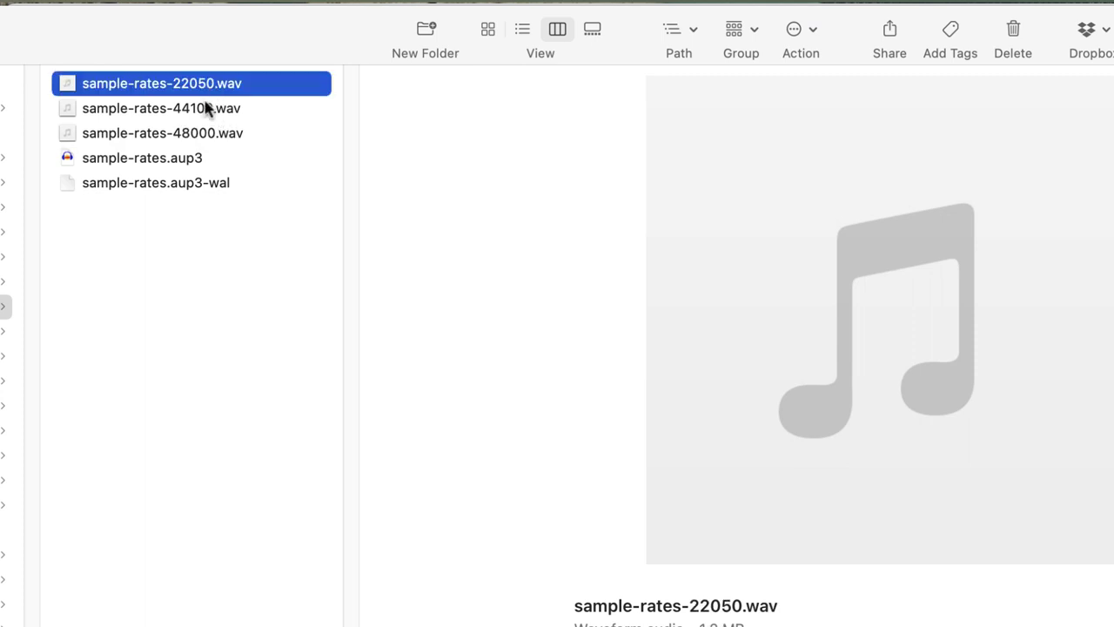
pyautogui.click(201, 114)
pyautogui.click(197, 141)
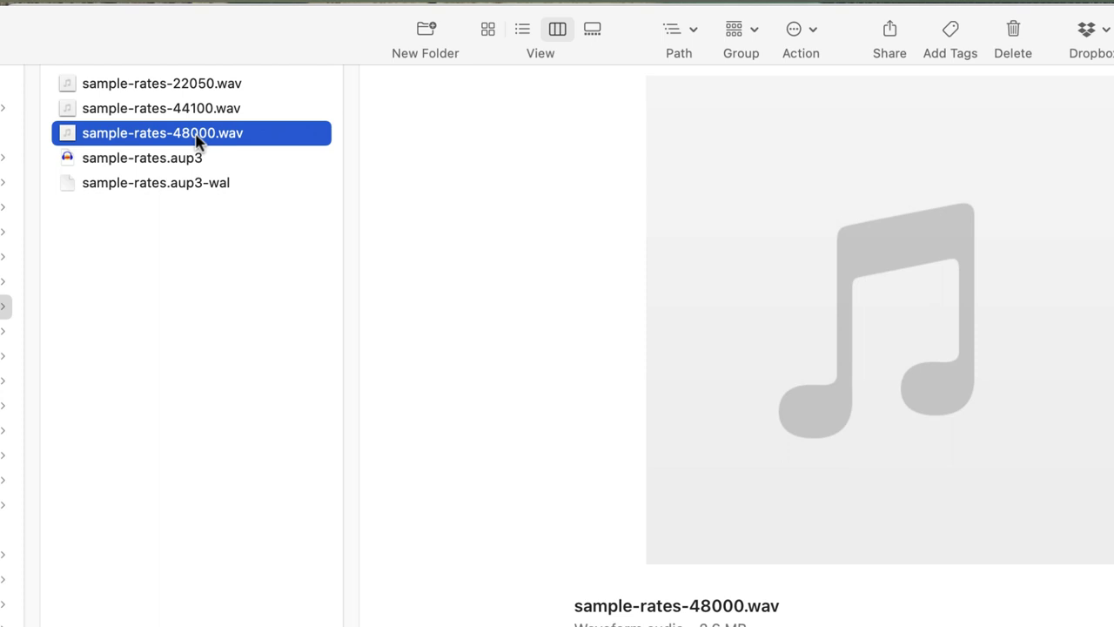
pyautogui.click(199, 91)
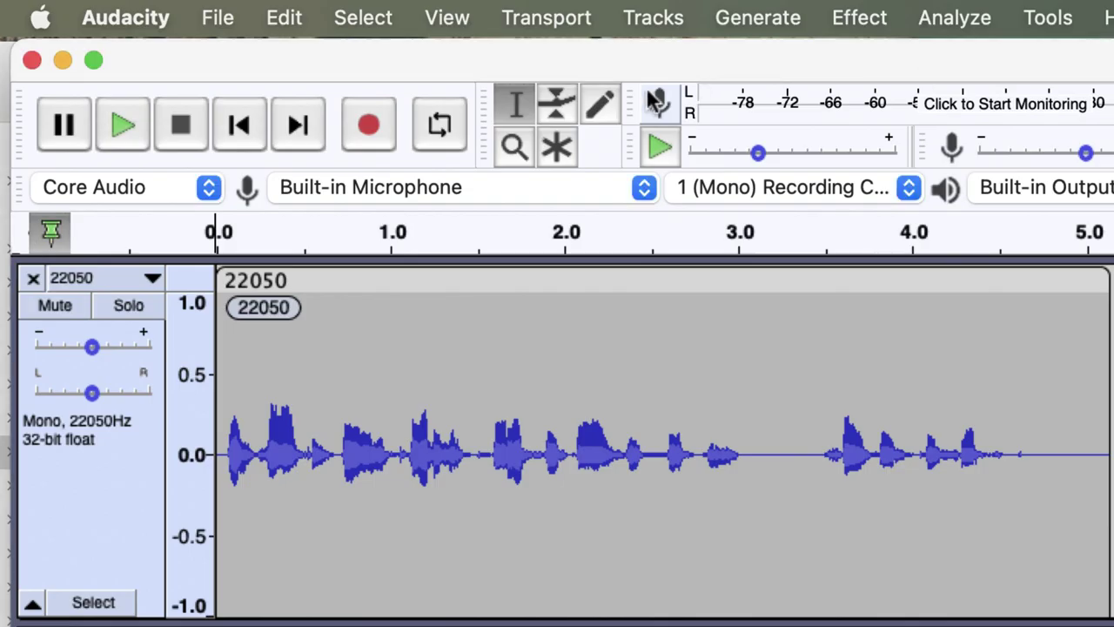
# Step: In Audacity's Quality preferences, set the default sample rate to 48000 Hz and apply it
pyautogui.click(144, 23)
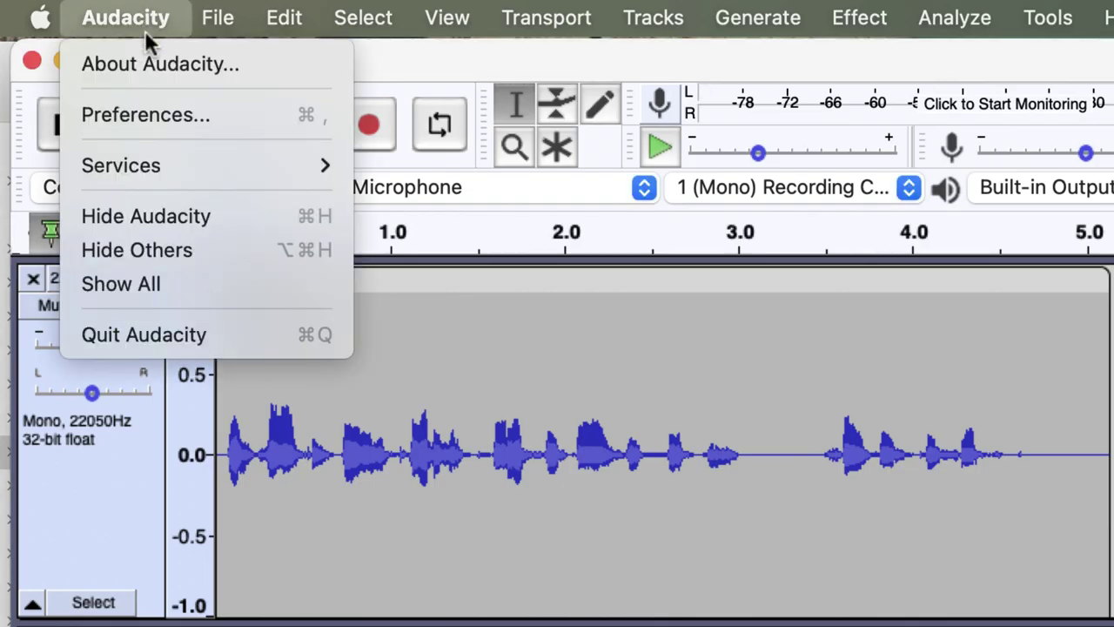
pyautogui.click(145, 114)
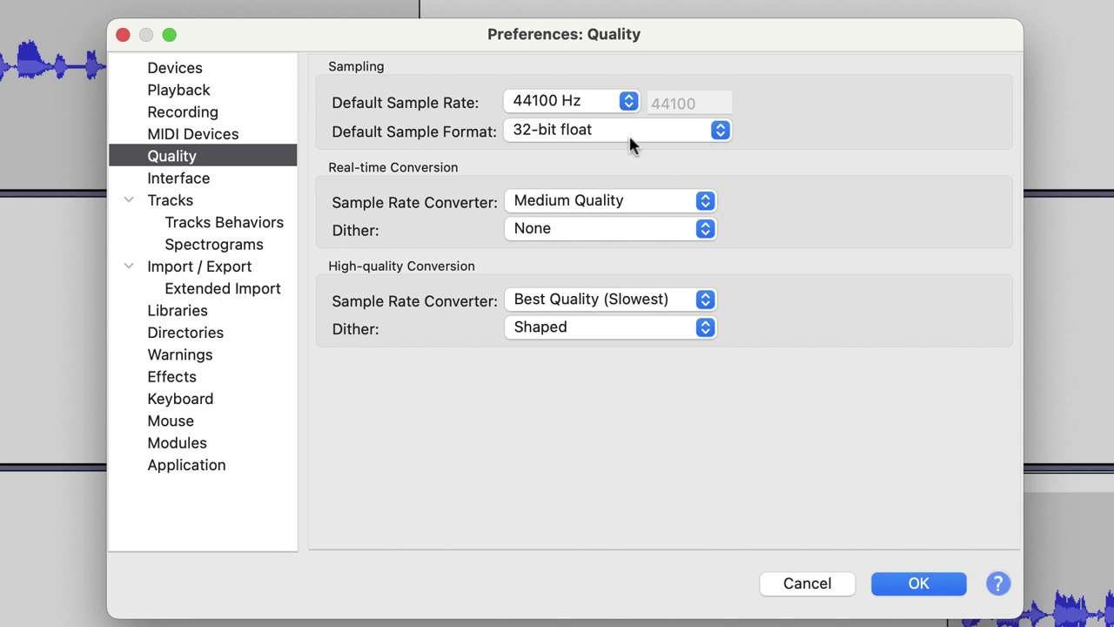
pyautogui.click(628, 101)
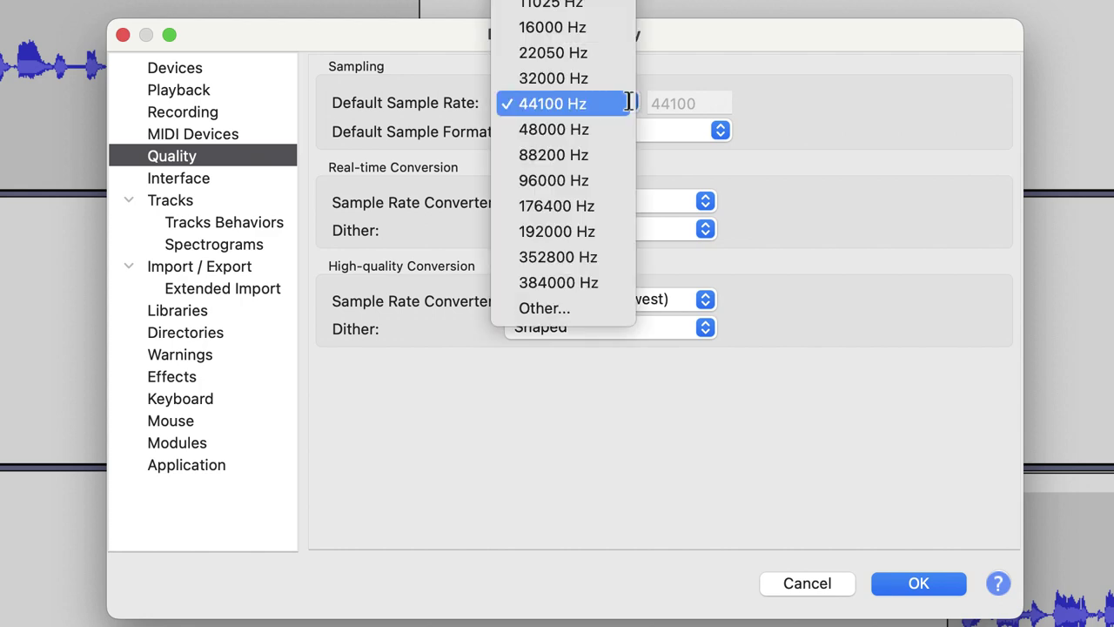
pyautogui.click(561, 131)
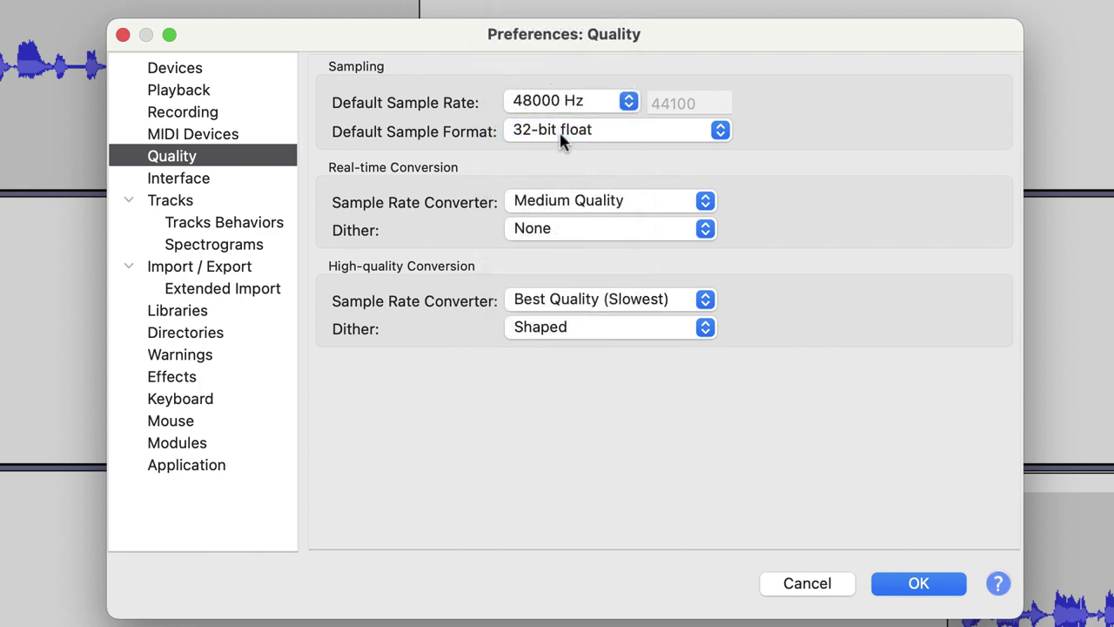
pyautogui.click(921, 585)
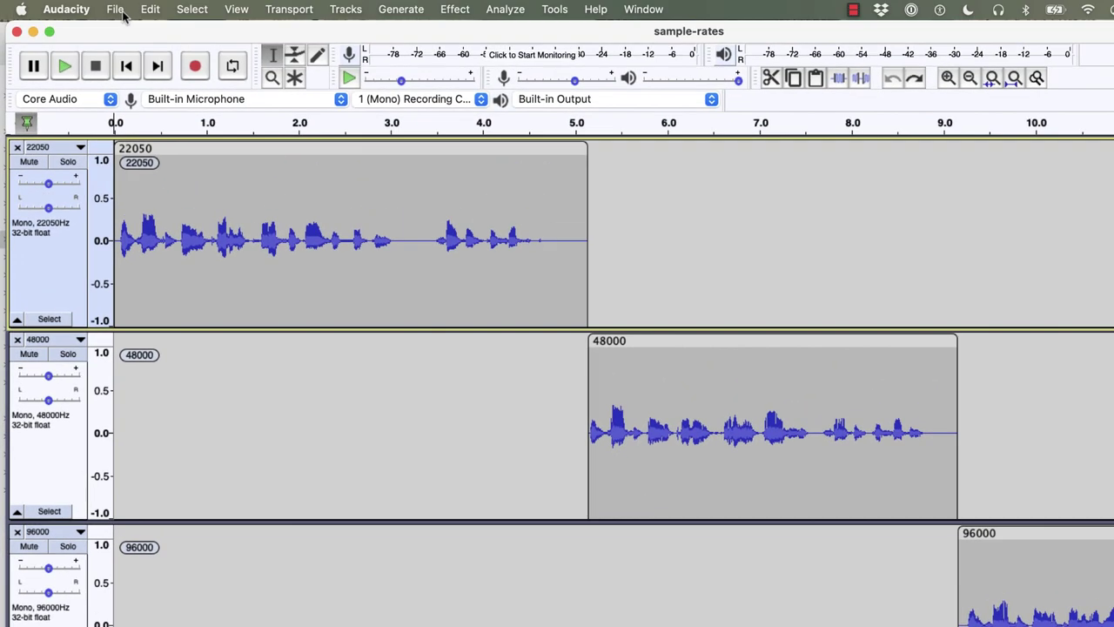
# Step: Create a new empty project
pyautogui.click(118, 11)
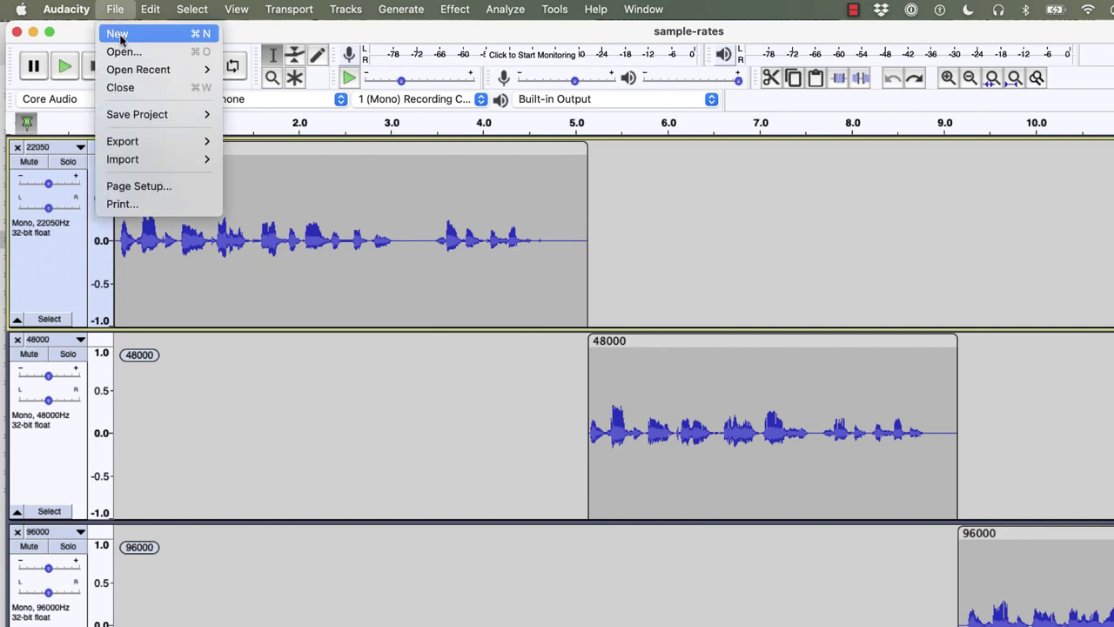
pyautogui.click(120, 33)
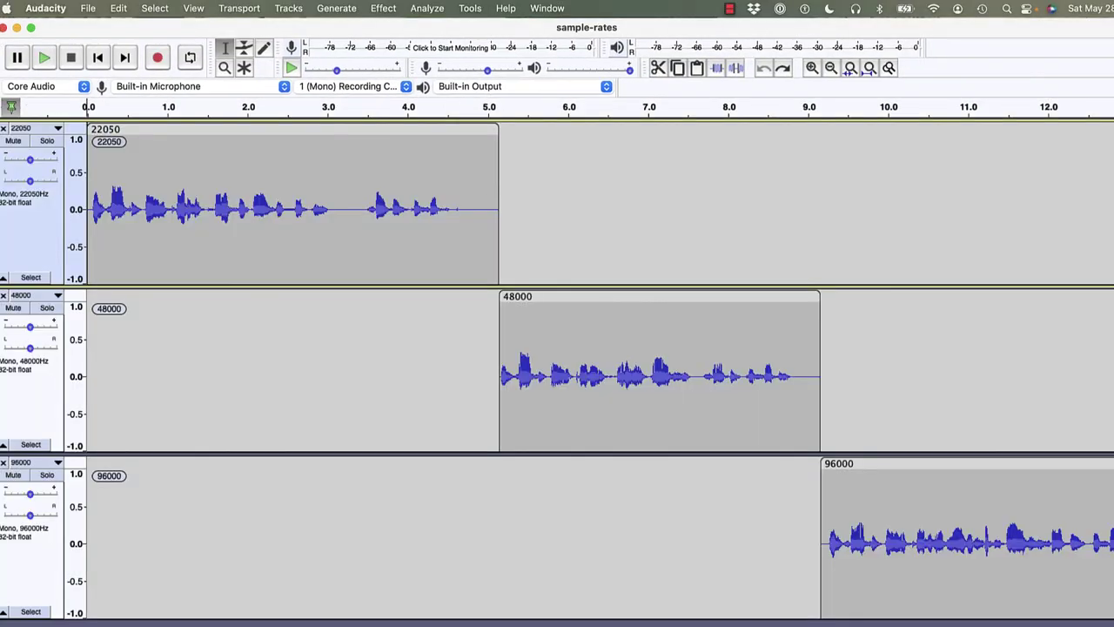
# Step: Check the default sample rate in the Quality preferences, cancel without changes, and create another empty project
pyautogui.click(45, 8)
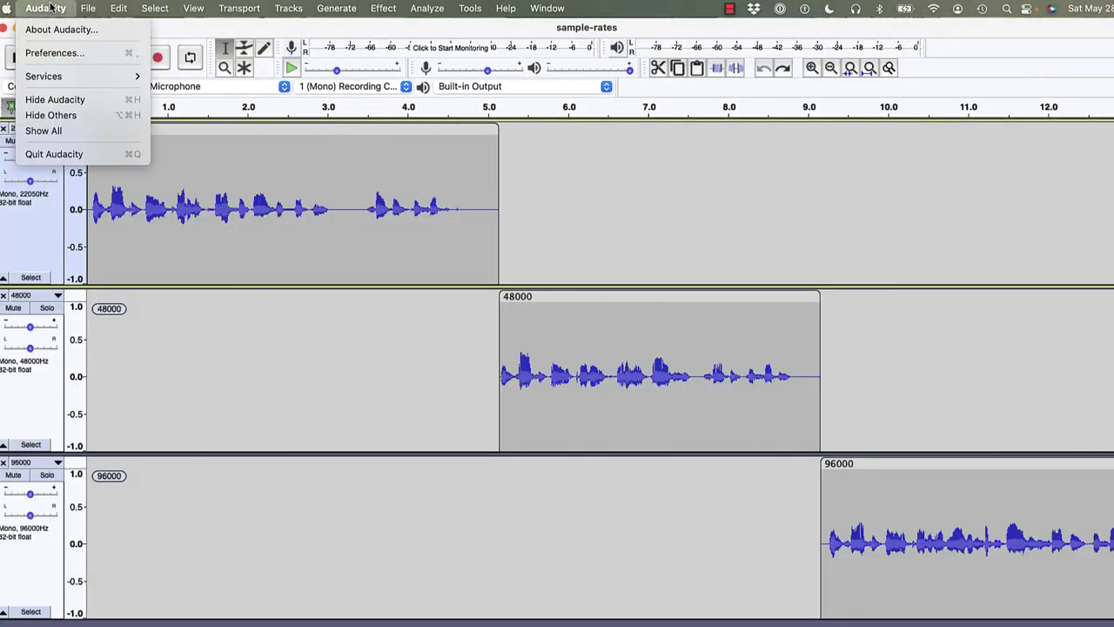
pyautogui.click(63, 54)
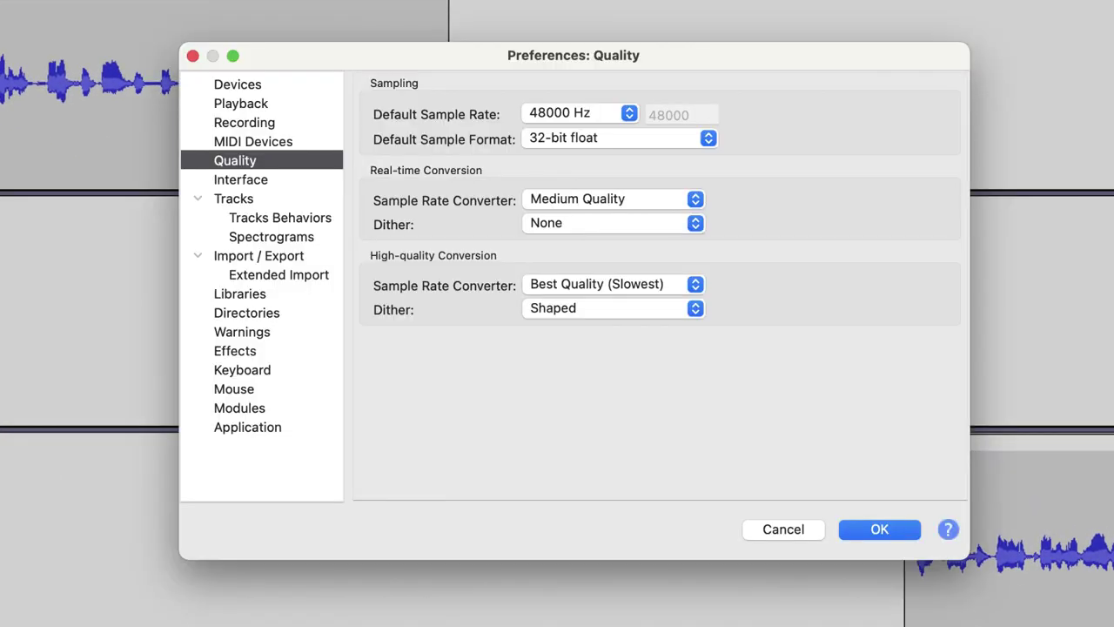
pyautogui.click(784, 531)
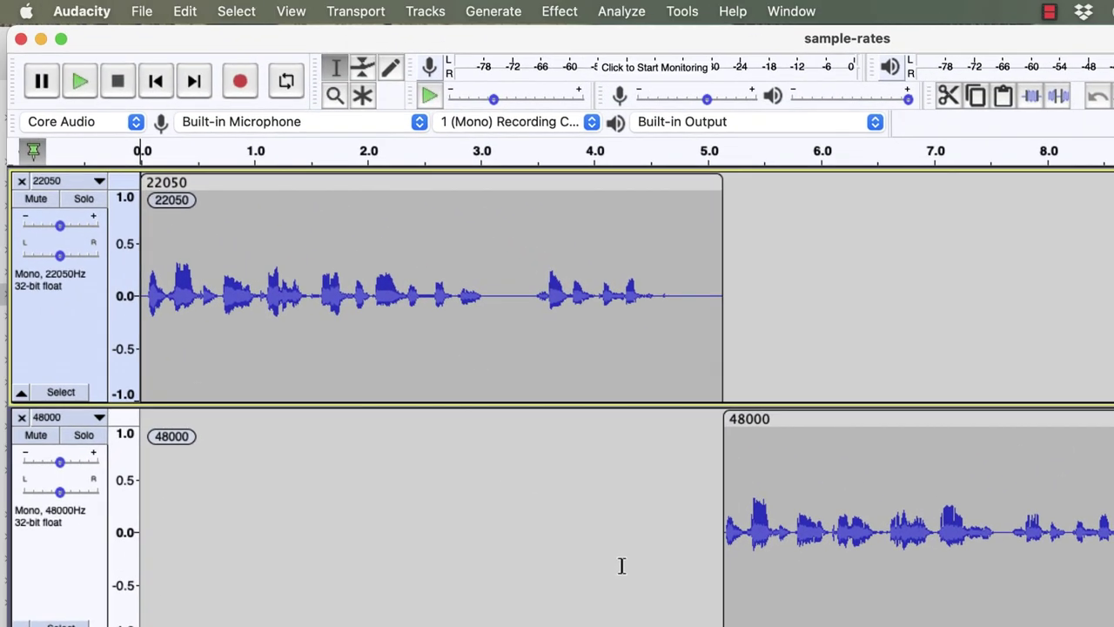
pyautogui.click(143, 14)
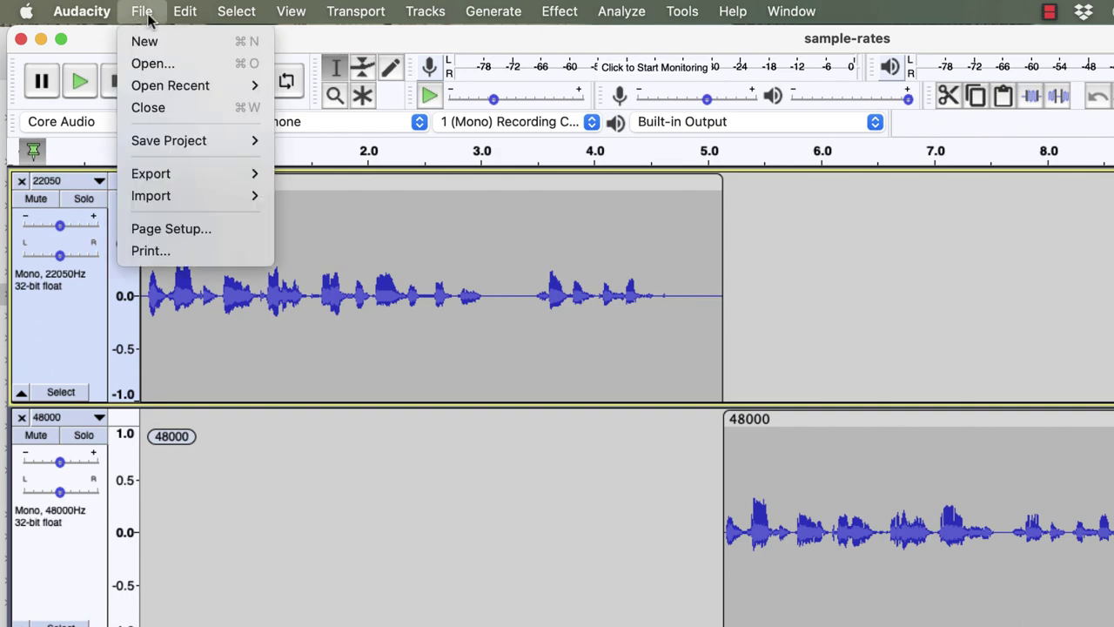
pyautogui.click(149, 42)
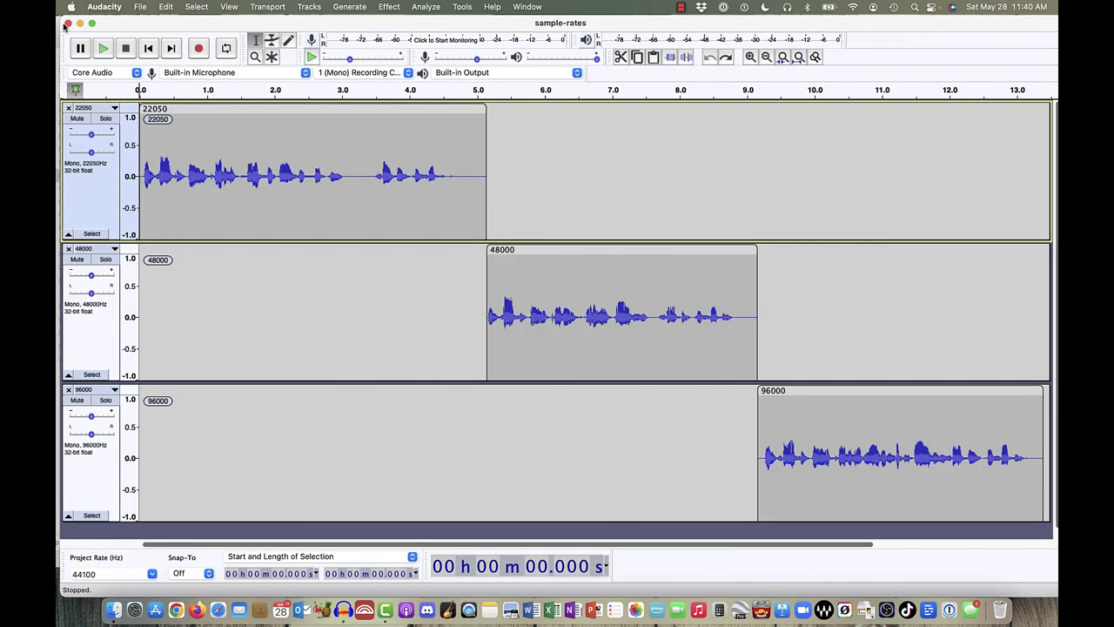
# Step: In the Quality preferences, set the default sample rate to 44100 Hz and apply it
pyautogui.click(118, 9)
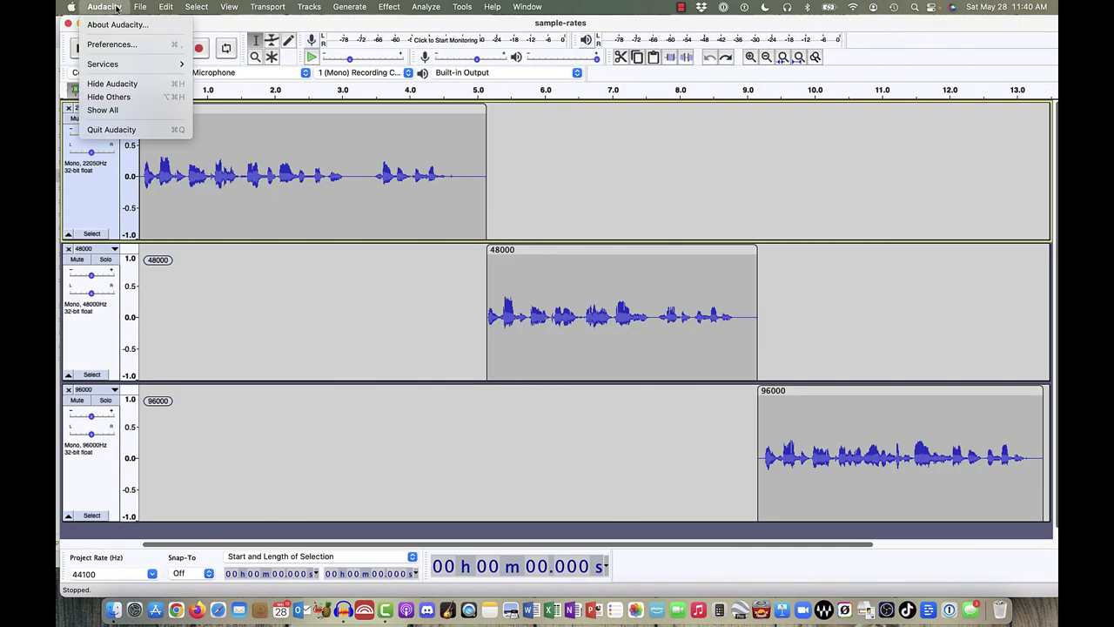
pyautogui.click(122, 48)
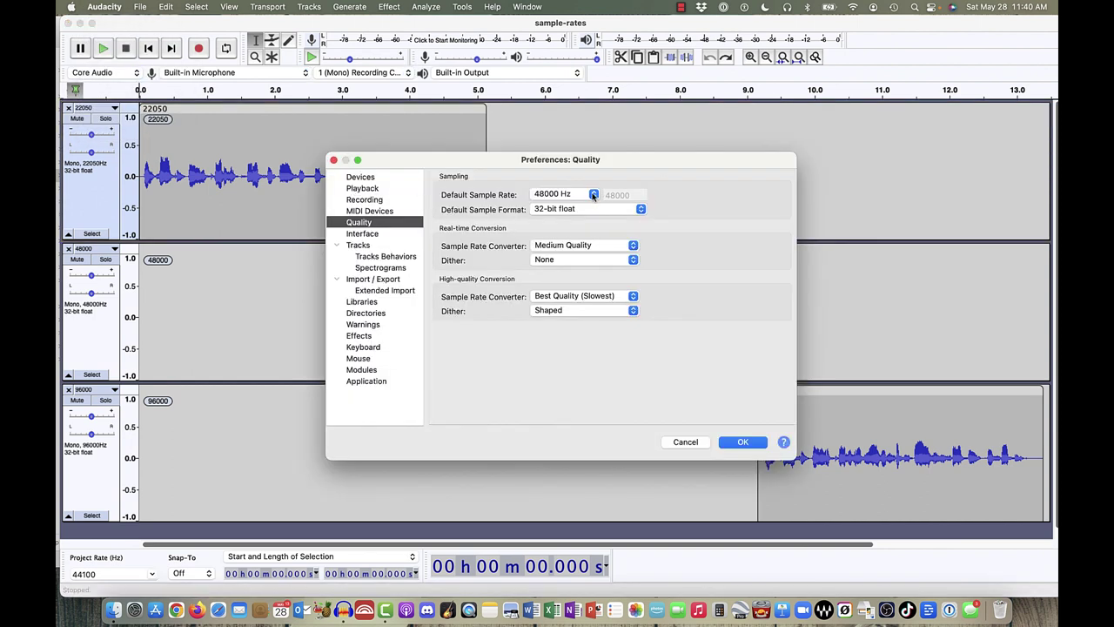
pyautogui.click(595, 195)
pyautogui.click(558, 182)
pyautogui.click(742, 443)
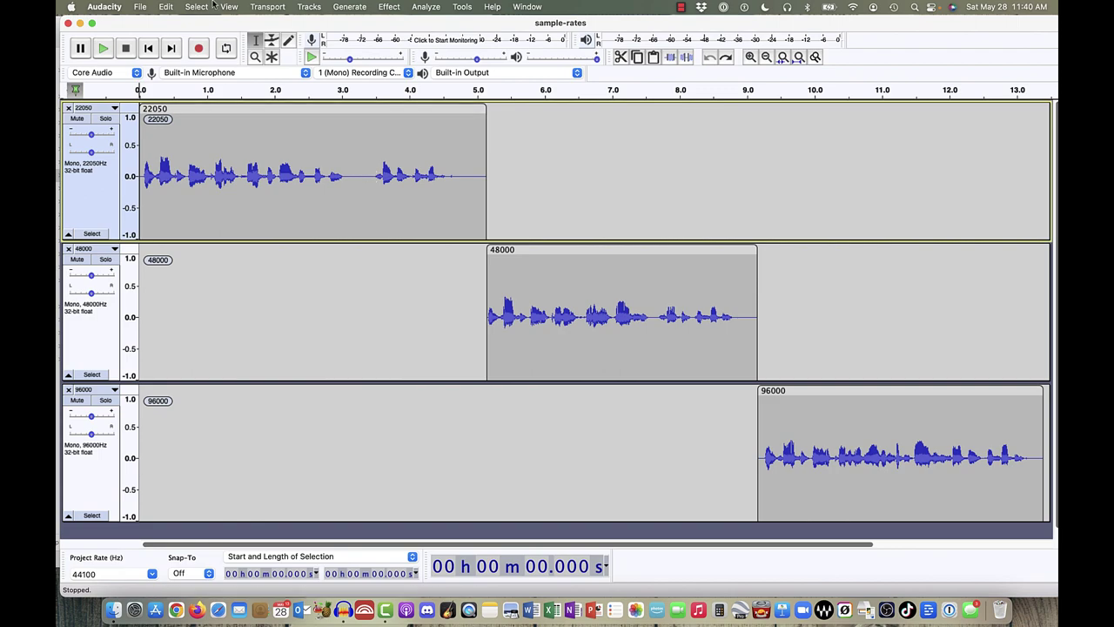
# Step: Review the default sample rate, sample format and conversion settings in the Quality preferences and close them
pyautogui.click(112, 11)
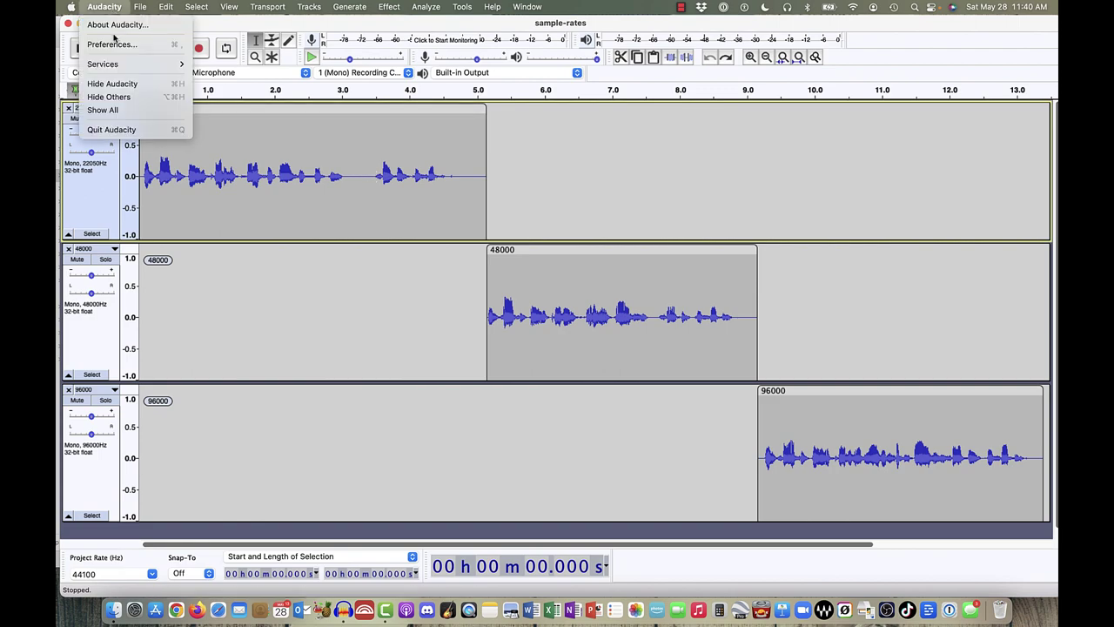
pyautogui.click(117, 43)
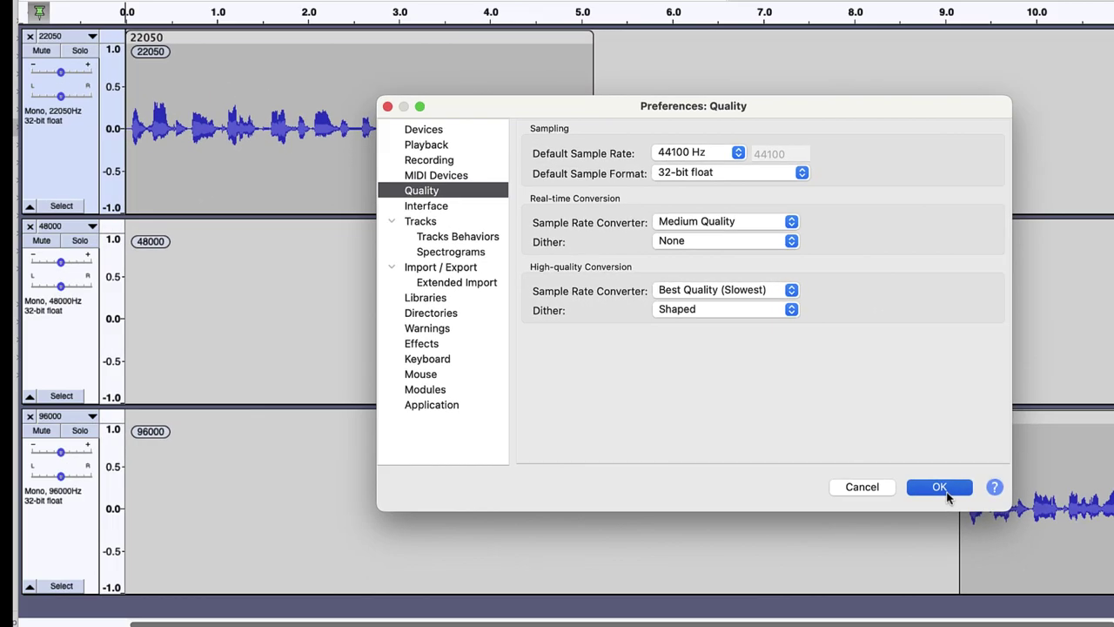
pyautogui.click(940, 489)
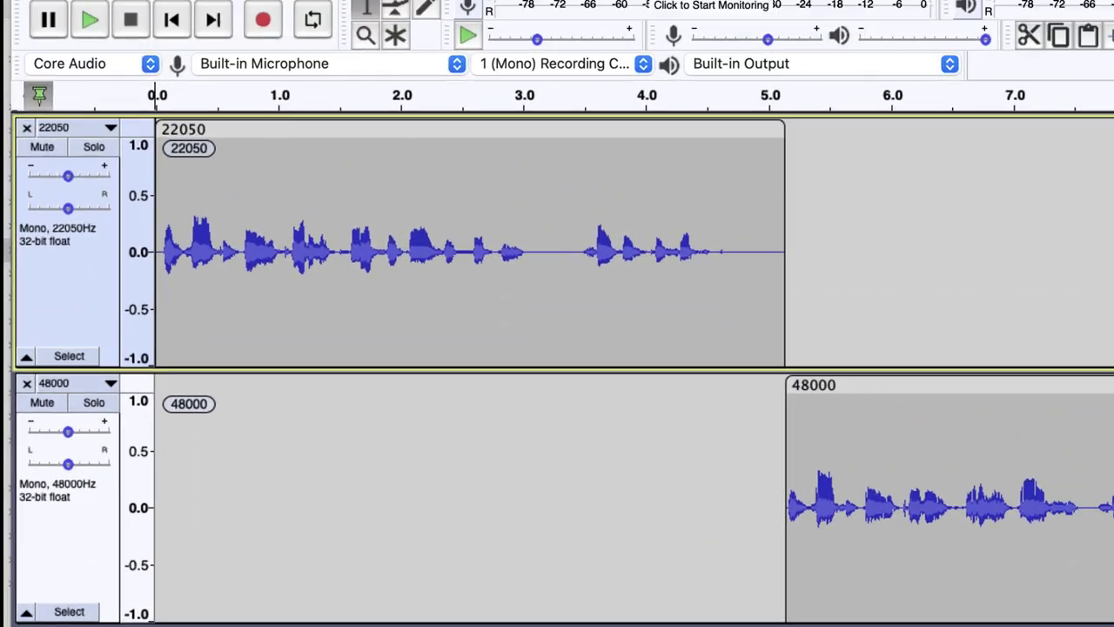
# Step: Export the sample-rates project as sample-rates.mp3 at constant 192 kbps with empty metadata tags, and inspect the exported file in Finder
pyautogui.click(209, 20)
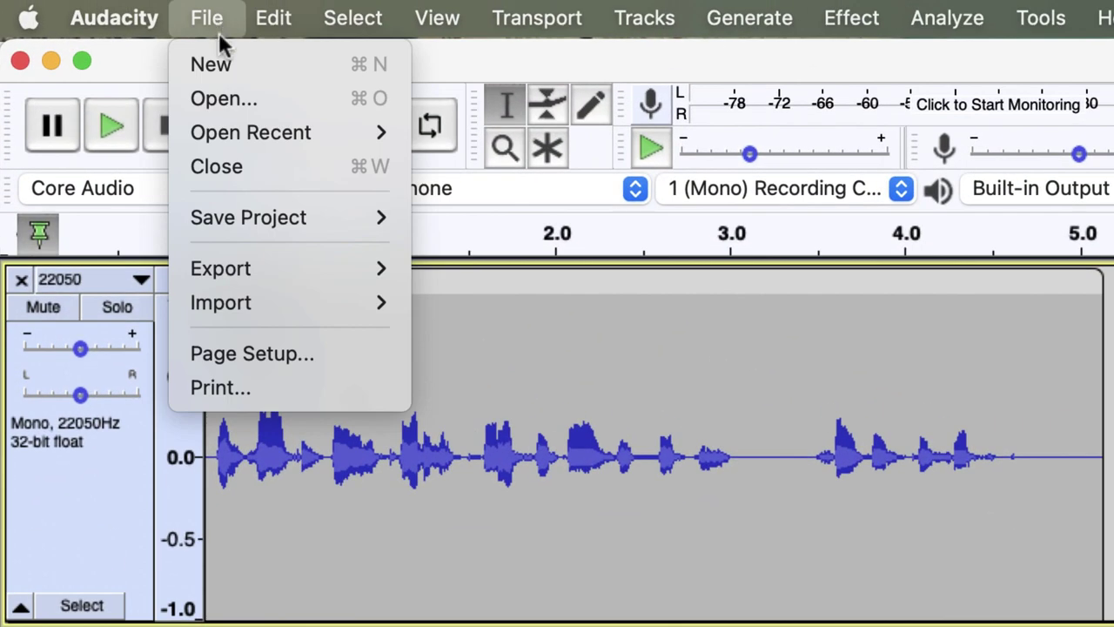
pyautogui.moveTo(244, 268)
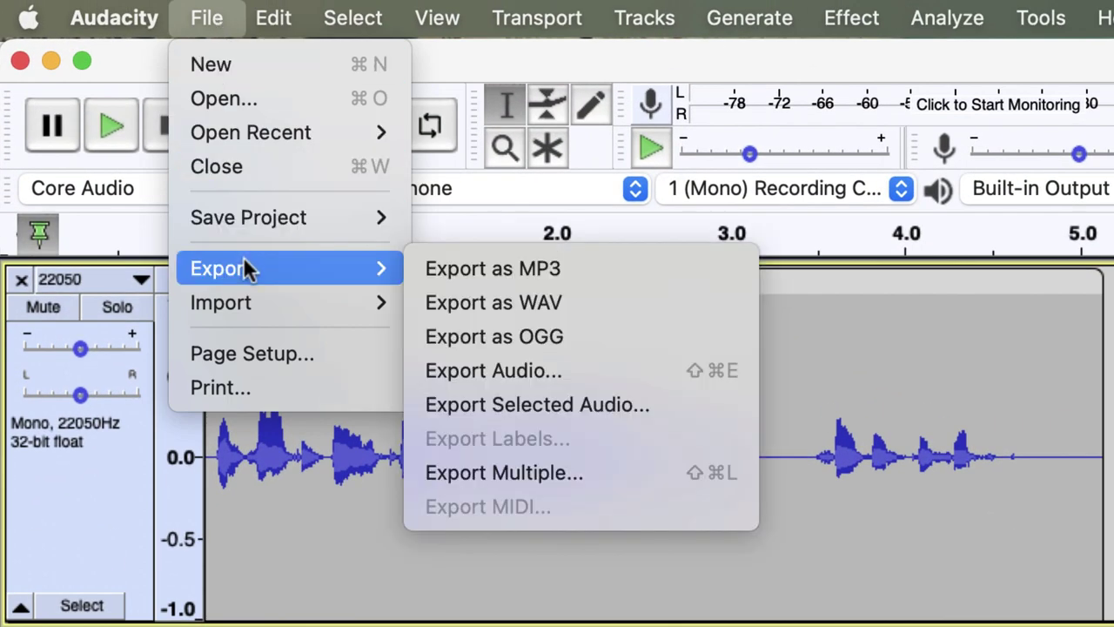
pyautogui.click(441, 278)
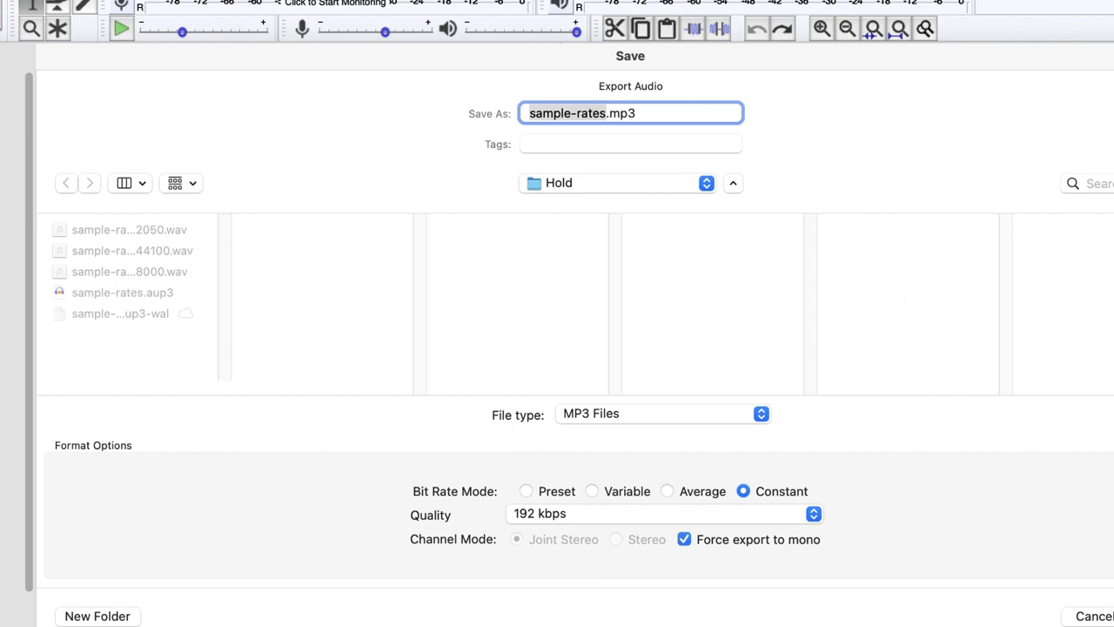
pyautogui.press('Return')
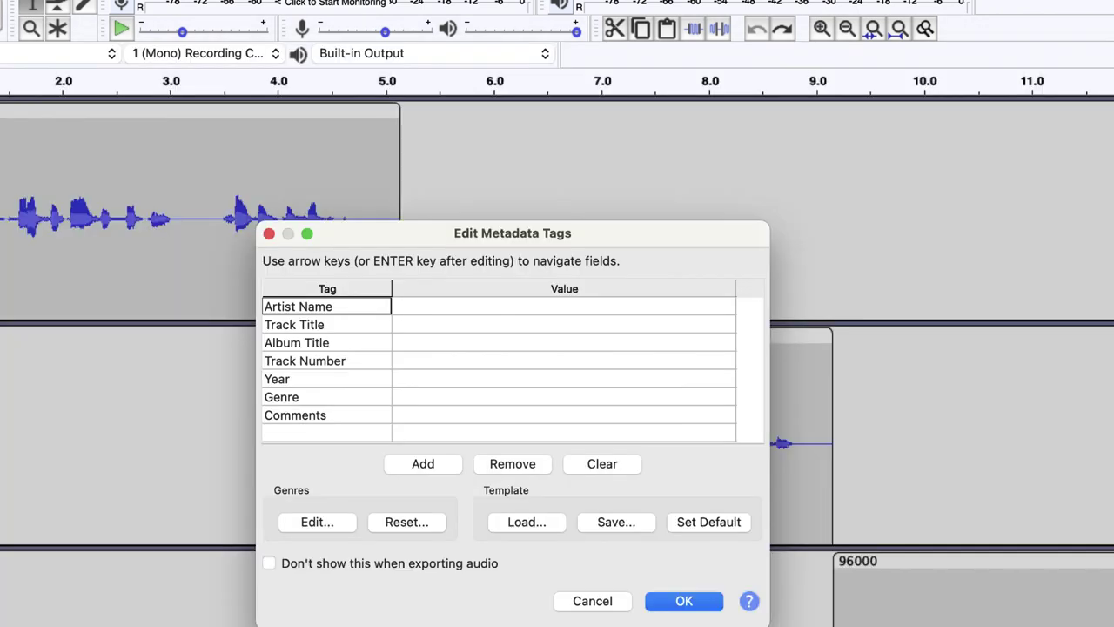
pyautogui.click(689, 600)
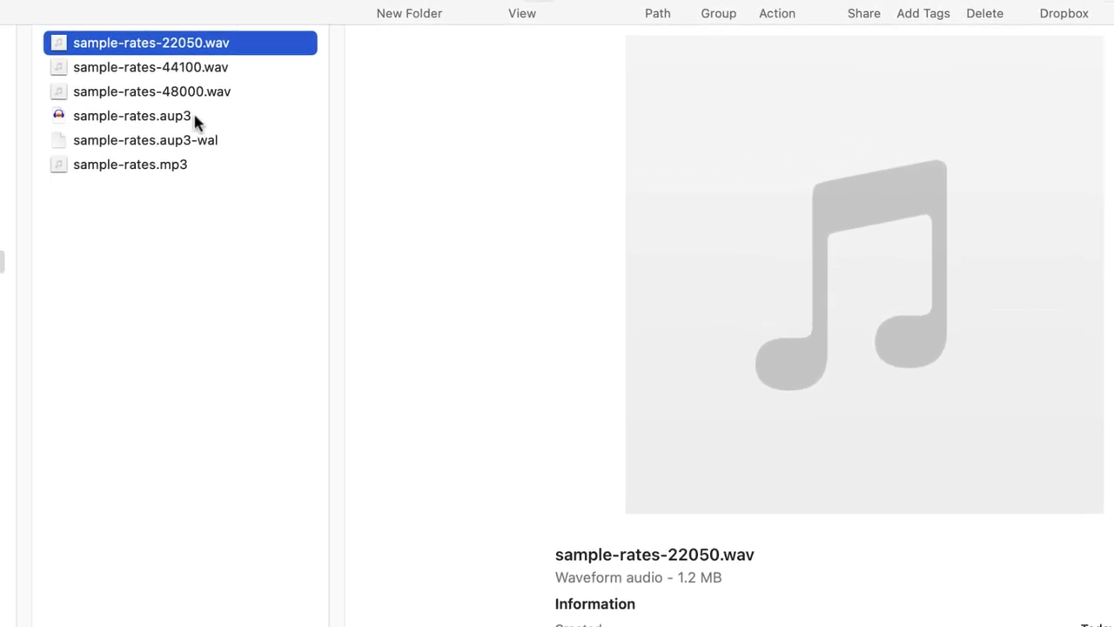
pyautogui.click(137, 169)
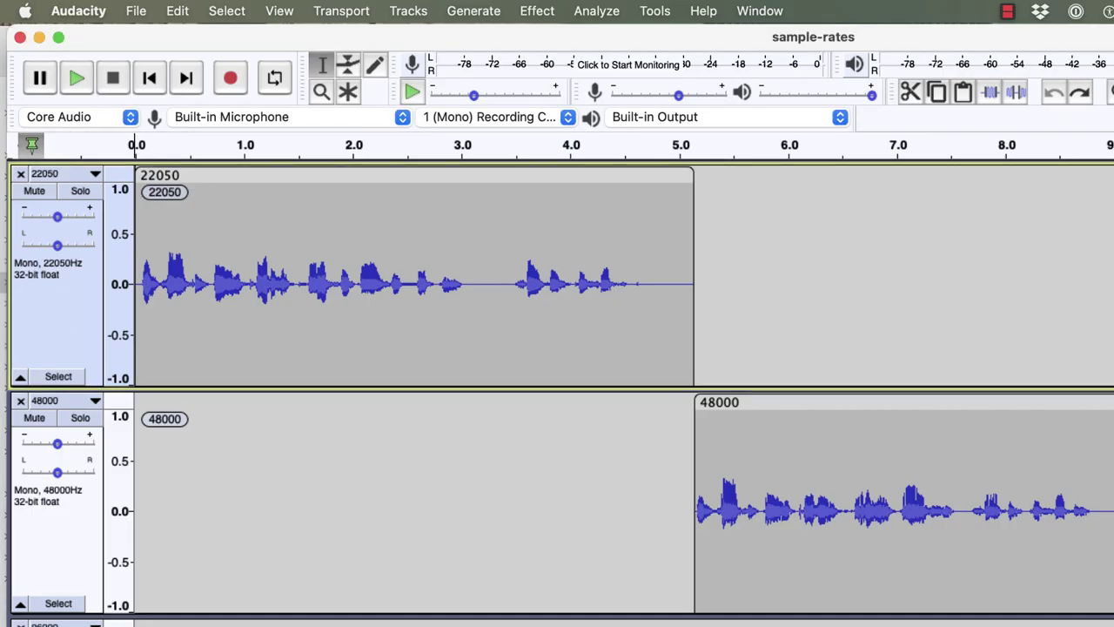
# Step: In Audacity, review the MP3 export's bit rate mode, quality and channel options, and cancel the export
pyautogui.click(134, 10)
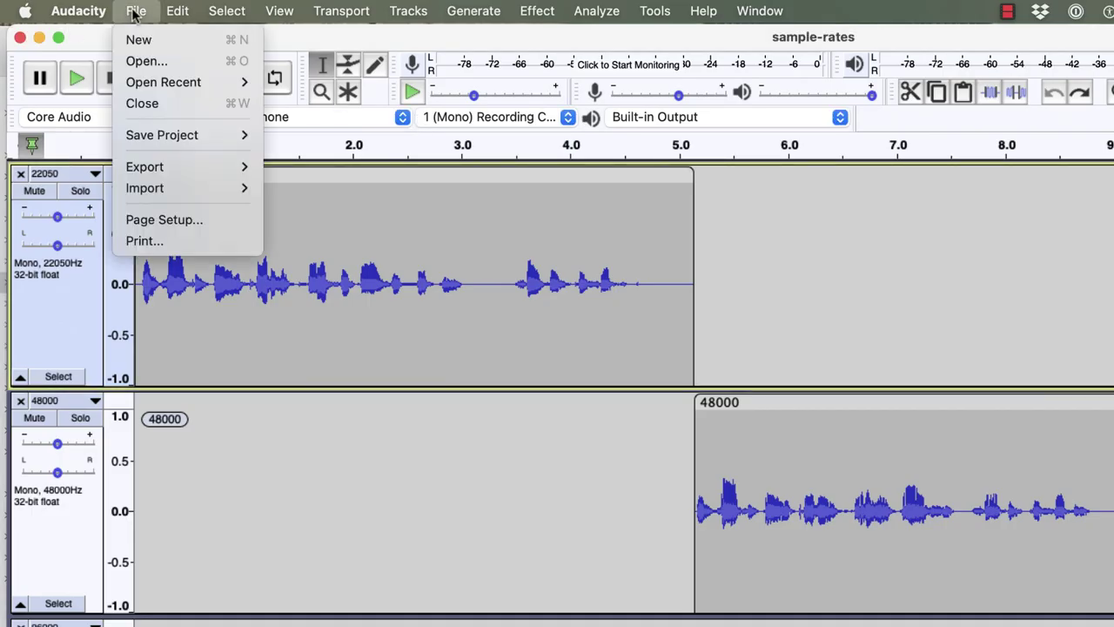
pyautogui.moveTo(164, 172)
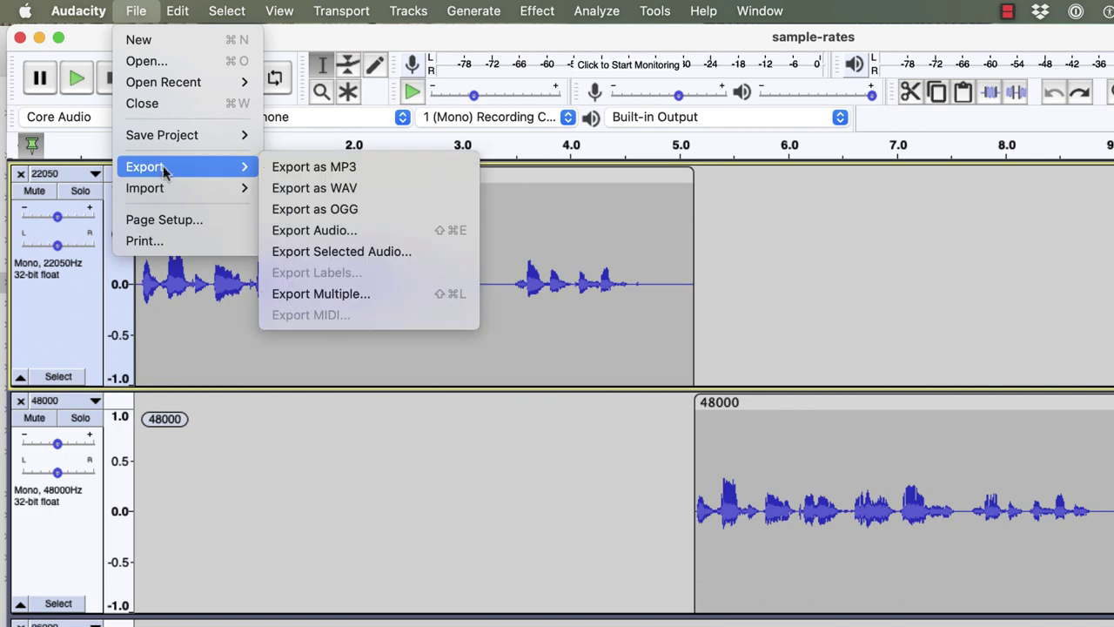
pyautogui.click(296, 168)
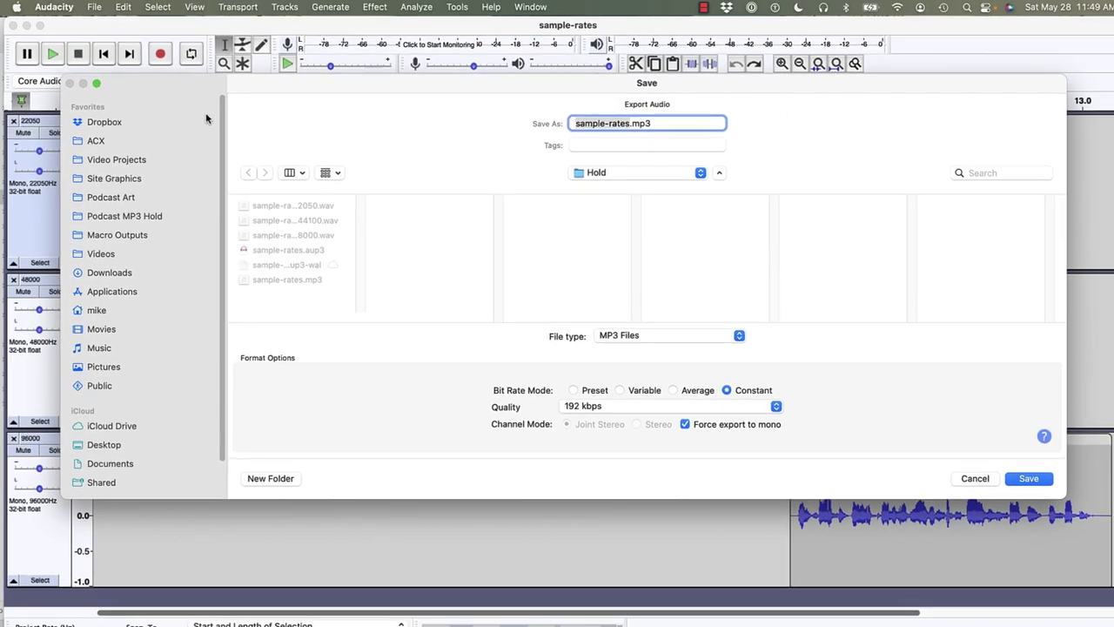
pyautogui.click(972, 479)
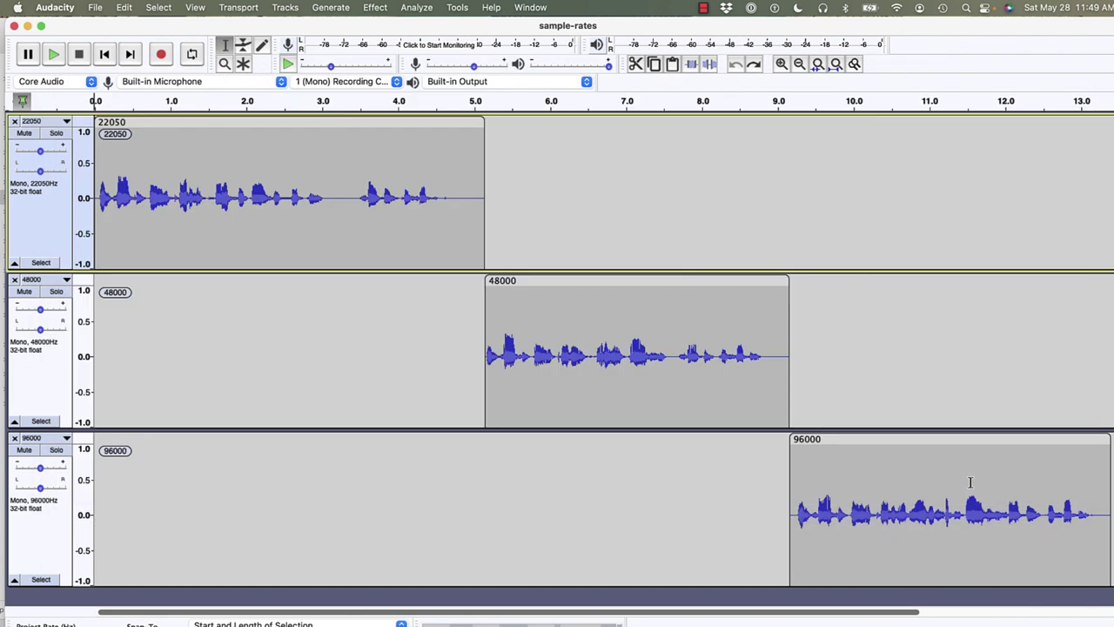